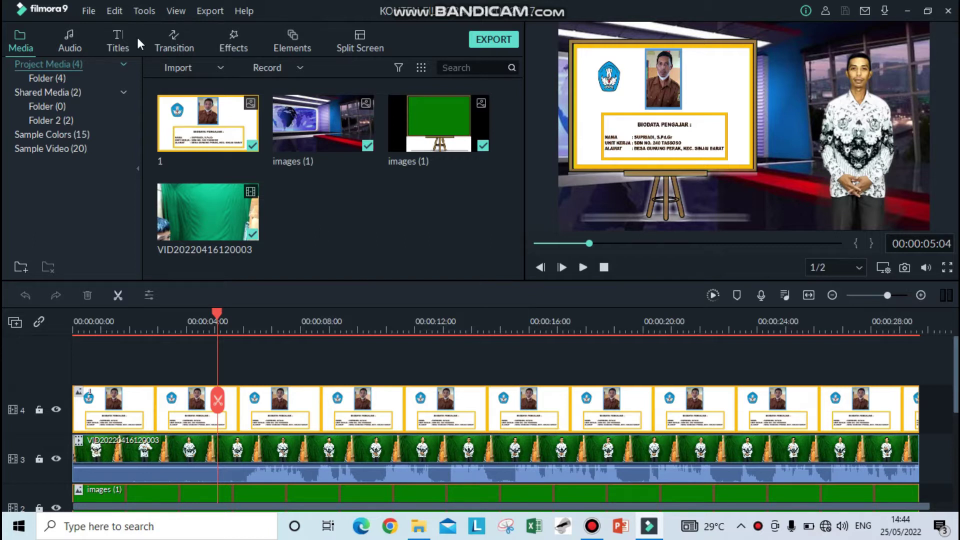
Step: Show the Openers category of the title presets
{"action": "left_click", "coordinate": [119, 42]}
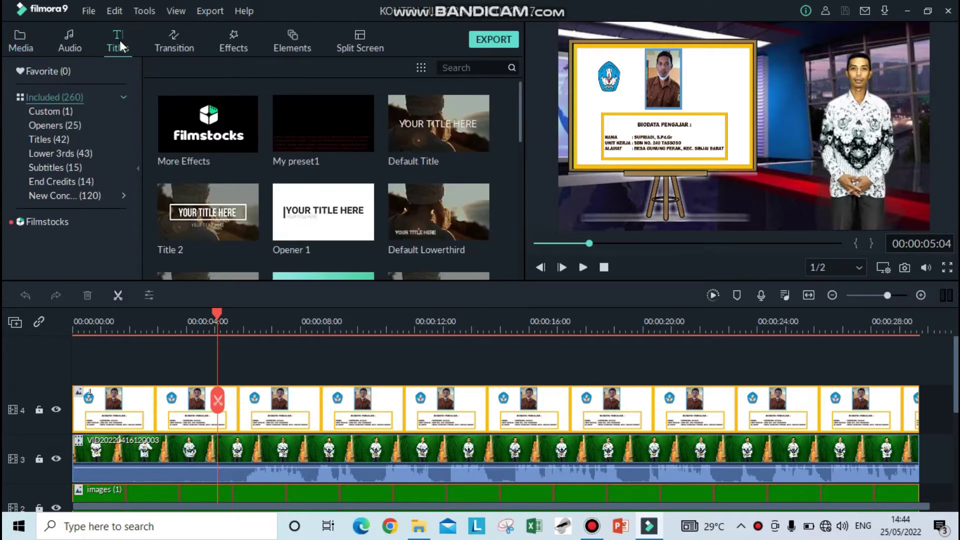
{"action": "left_click", "coordinate": [72, 124]}
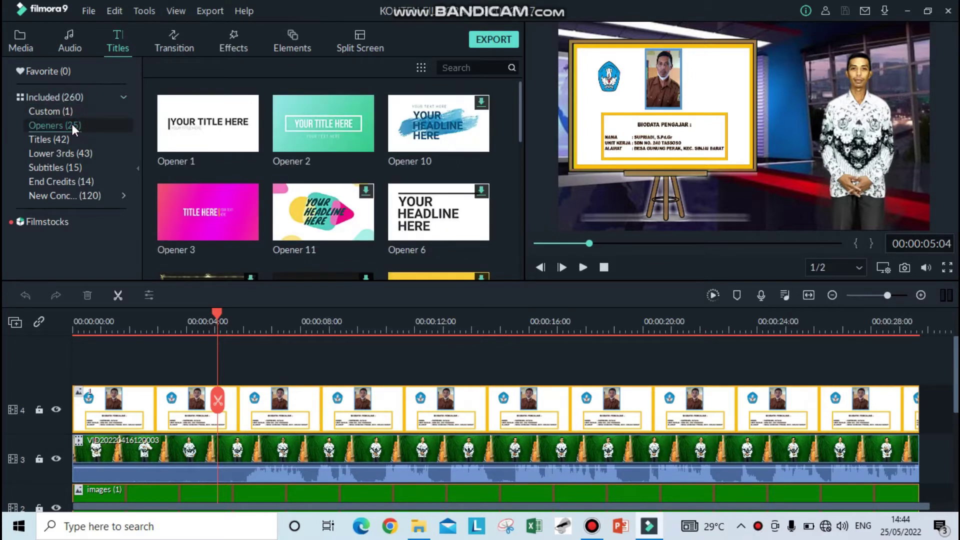
Step: Try to add the Opener 10 title at the start of the timeline on track 4
{"action": "mouse_move", "coordinate": [465, 128]}
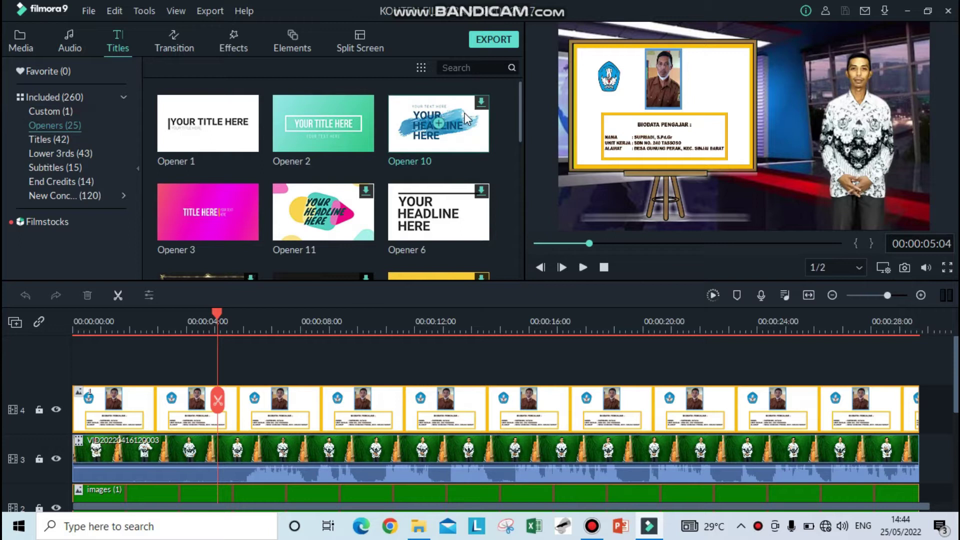
{"action": "left_click_drag", "start_coordinate": [465, 128], "coordinate": [74, 398]}
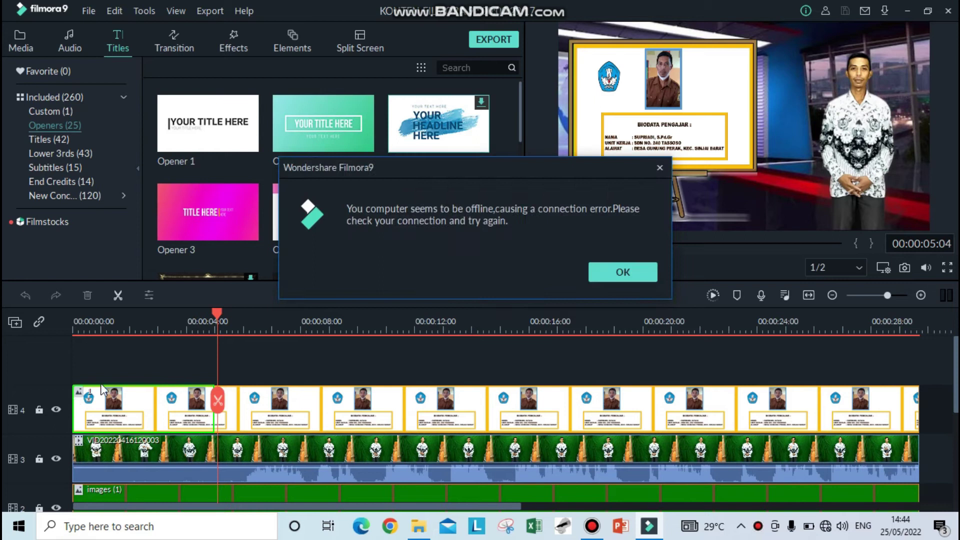
{"action": "left_click", "coordinate": [616, 270]}
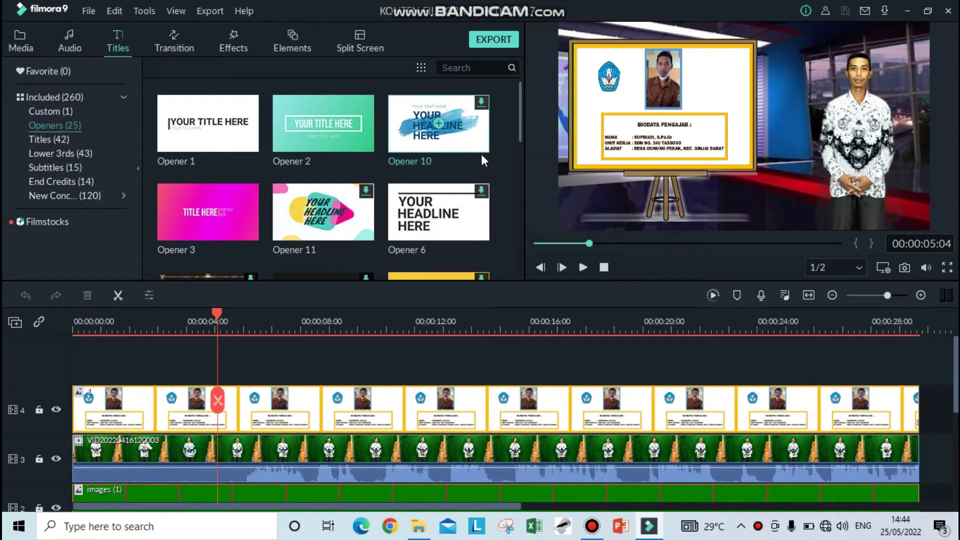
{"action": "left_click_drag", "start_coordinate": [460, 134], "coordinate": [64, 388]}
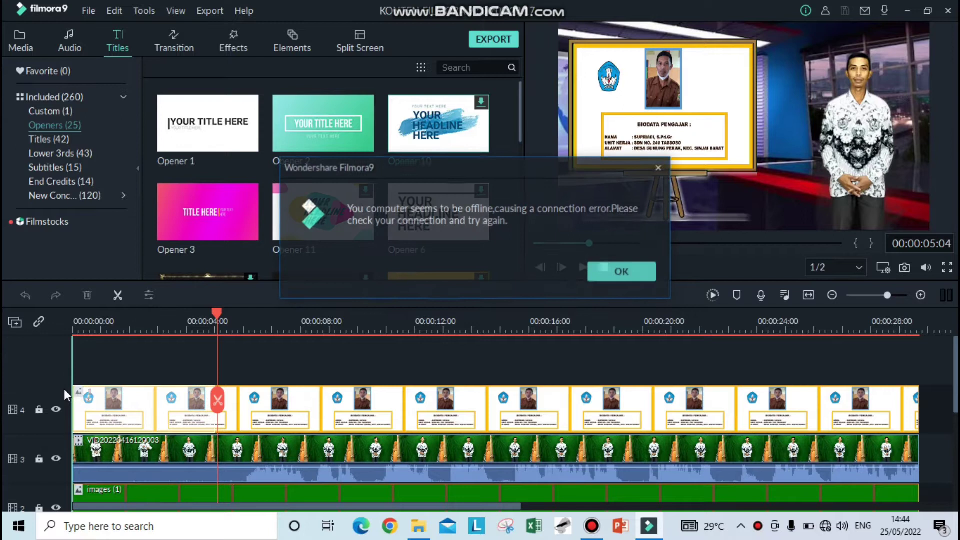
{"action": "left_click", "coordinate": [626, 269]}
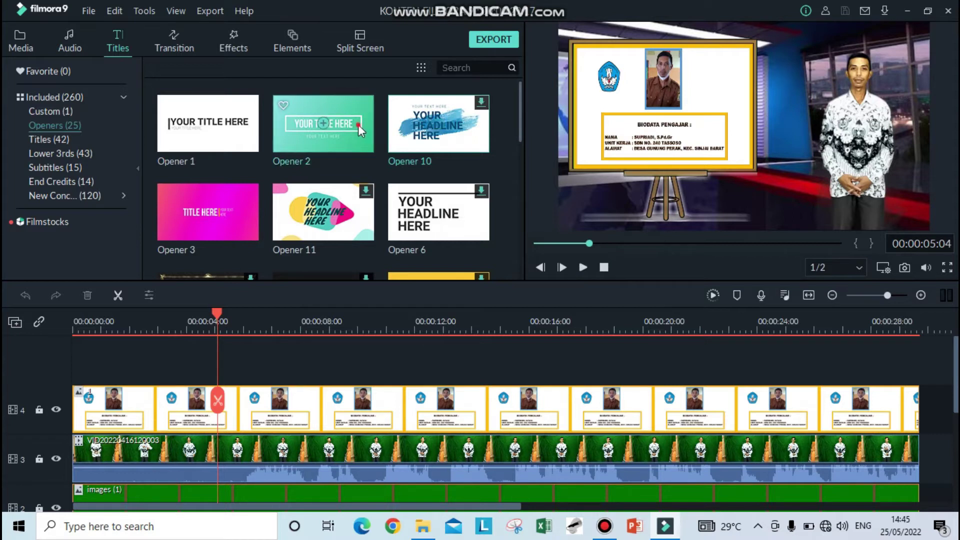
Step: Insert the Opener 2 title at the start of track 4, ahead of the existing clips, and preview it from the beginning
{"action": "mouse_move", "coordinate": [83, 400]}
{"action": "left_mouse_down"}
{"action": "mouse_move", "coordinate": [80, 408]}
{"action": "mouse_move", "coordinate": [107, 355]}
{"action": "mouse_move", "coordinate": [74, 399]}
{"action": "left_mouse_up"}
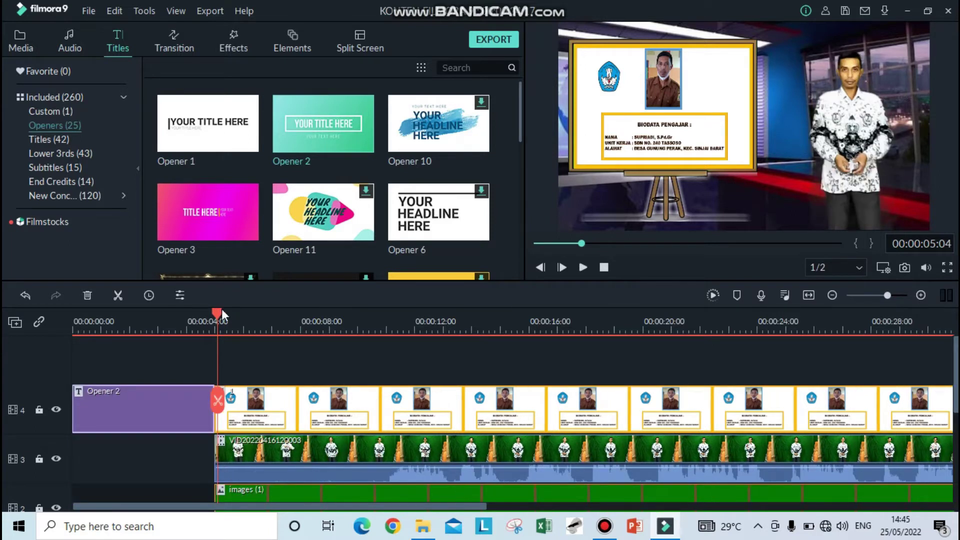
{"action": "left_click_drag", "start_coordinate": [217, 310], "coordinate": [76, 338]}
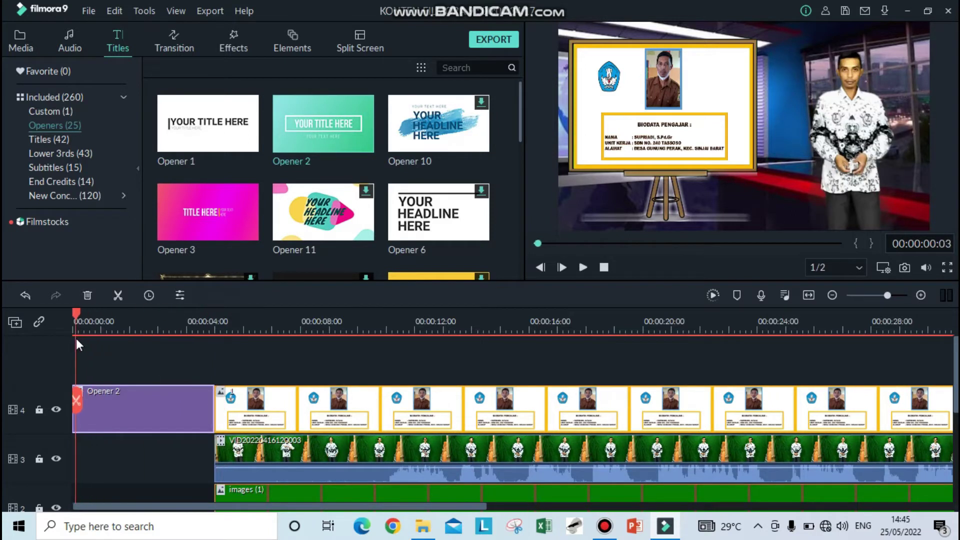
{"action": "left_click", "coordinate": [583, 267]}
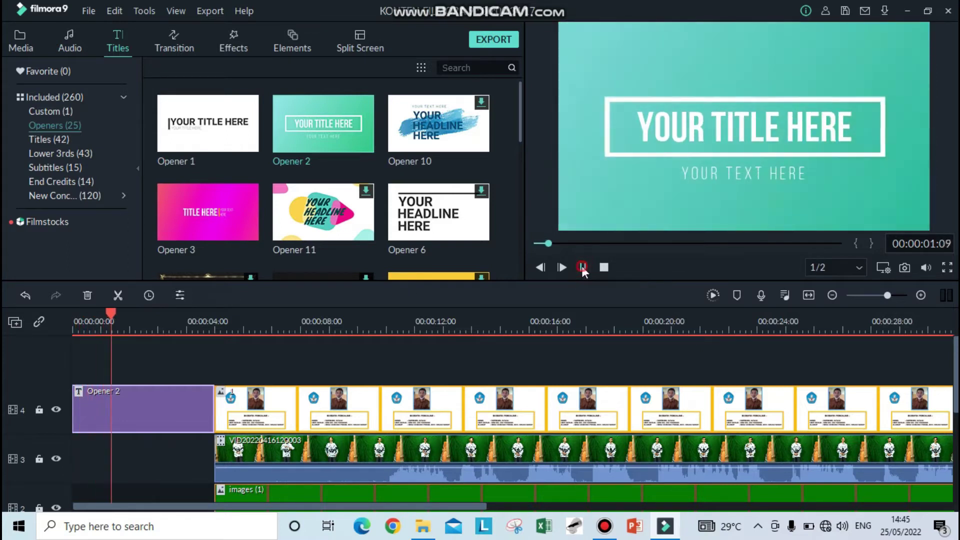
Step: Replace the opener's framed headline text with "KELAS 5 TEMA 6 PANAS DAN PERPINDAHANNYA"
{"action": "double_click", "coordinate": [764, 111]}
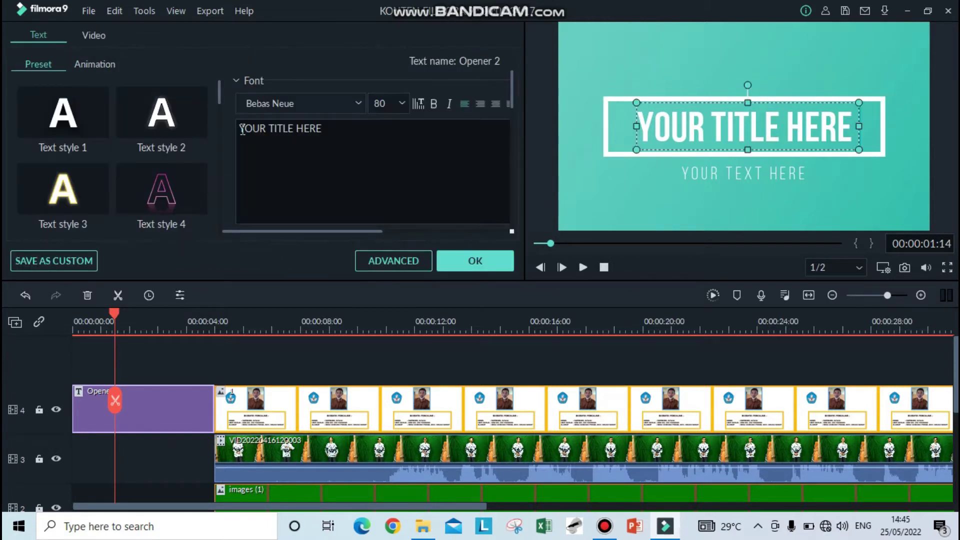
{"action": "left_click_drag", "start_coordinate": [240, 128], "coordinate": [358, 129]}
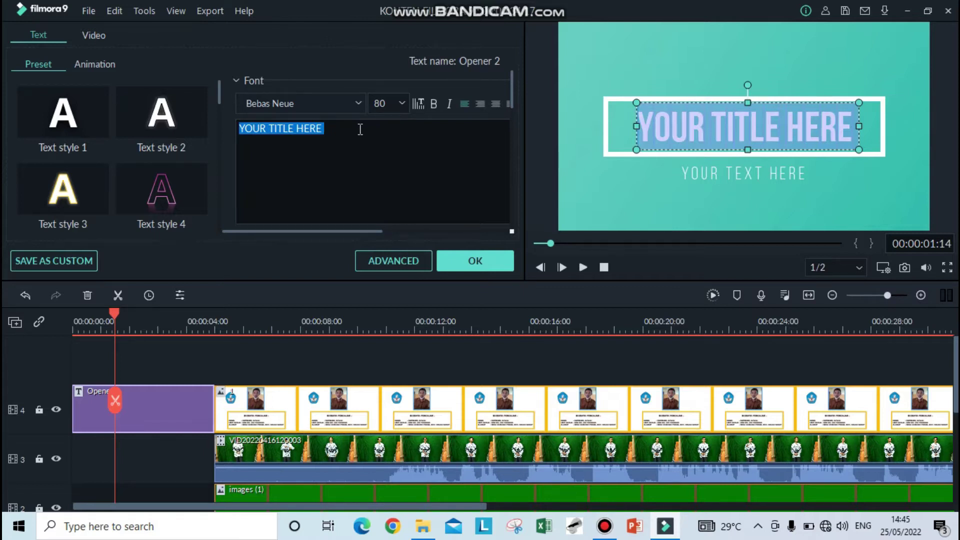
{"action": "key", "text": "Caps_Lock"}
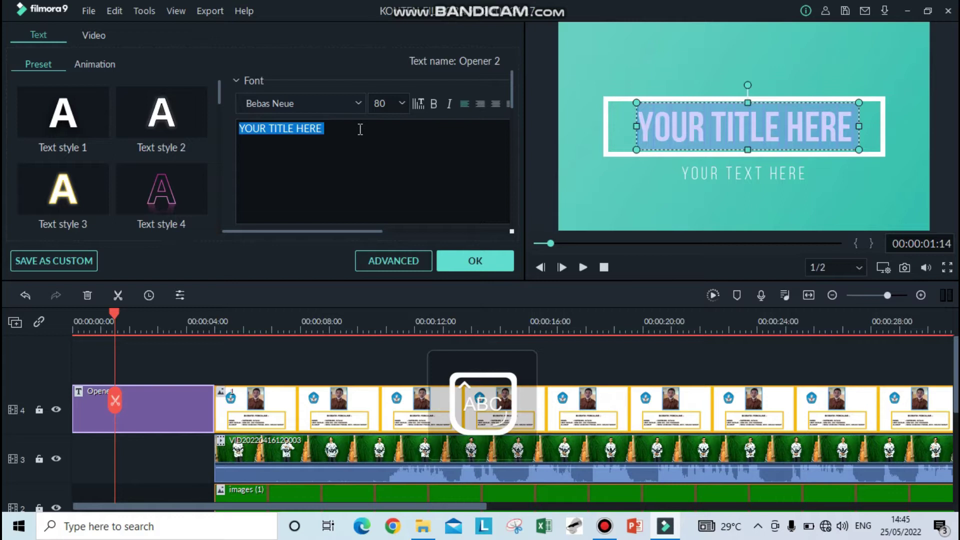
{"action": "type", "text": "KELAS 5 TEMA 6"}
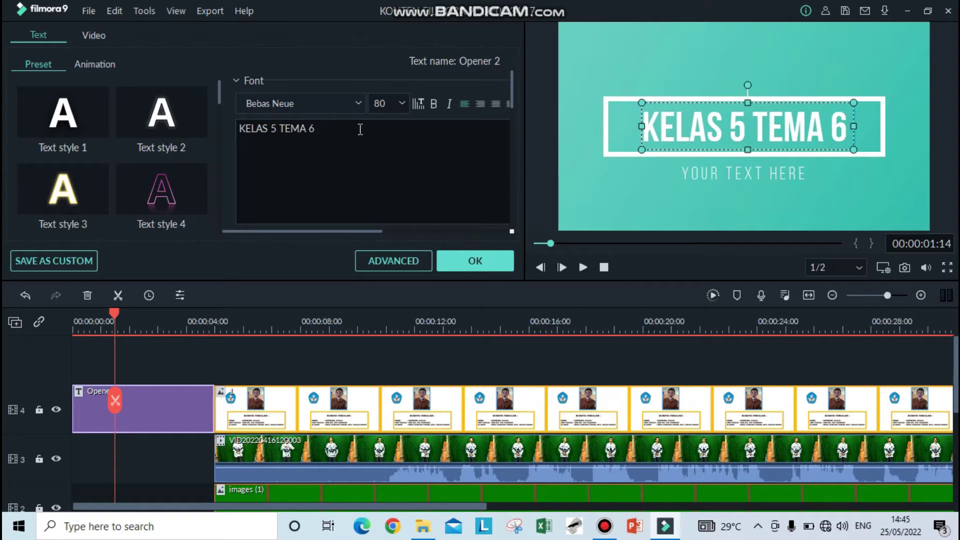
{"action": "type", "text": " PANAS D"}
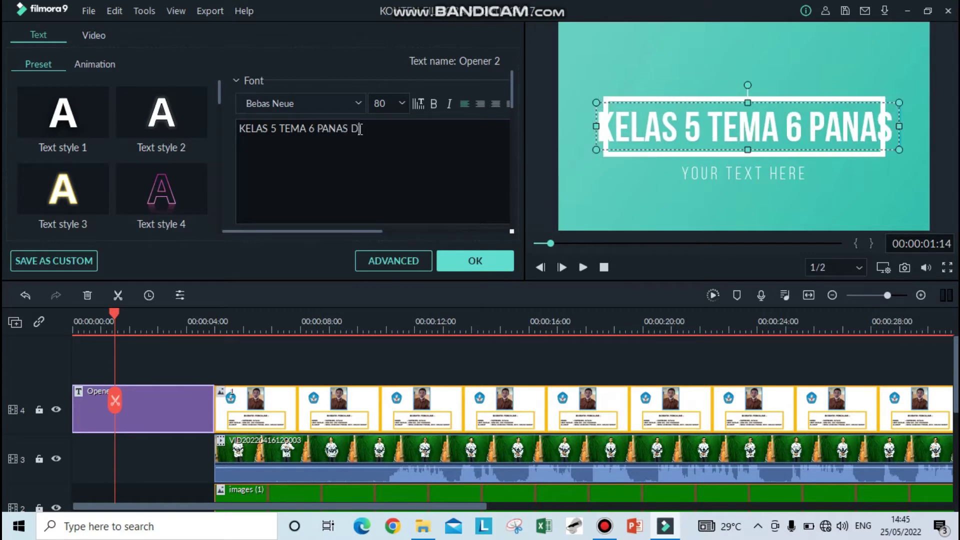
{"action": "type", "text": "AN PERPIN"}
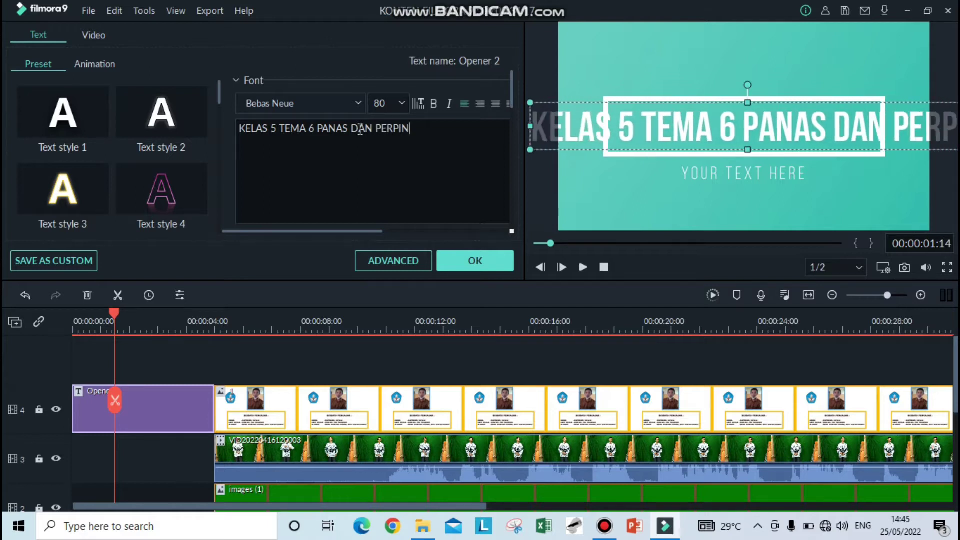
{"action": "type", "text": "DAHANNYA"}
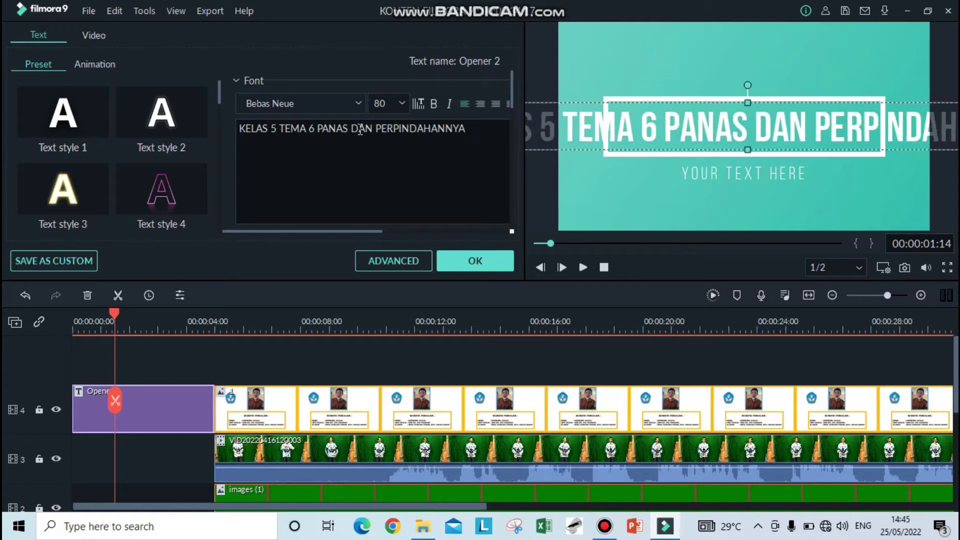
Step: Set the headline's font size to 36 and narrow its text box slightly to fit inside the white frame
{"action": "left_click", "coordinate": [402, 104]}
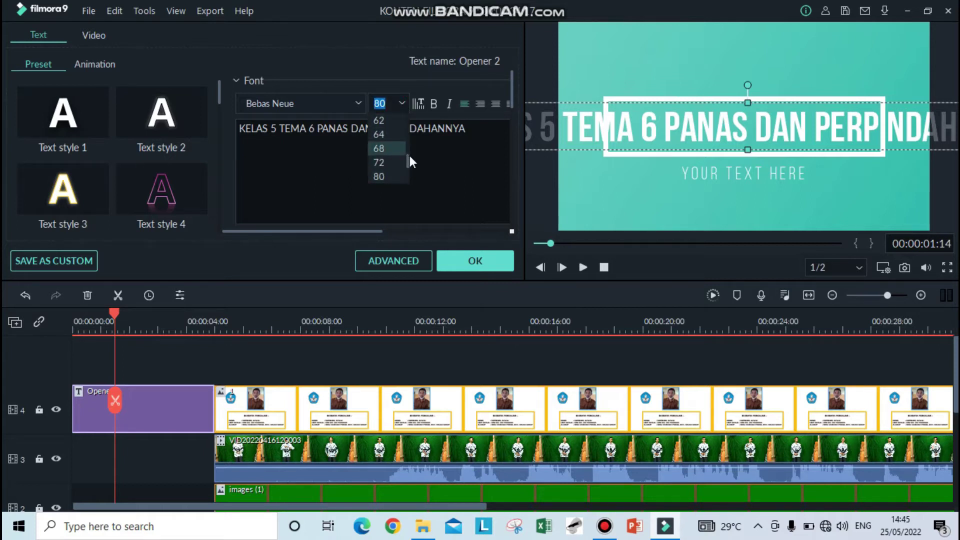
{"action": "left_click_drag", "start_coordinate": [409, 160], "coordinate": [408, 143]}
{"action": "left_click", "coordinate": [391, 134]}
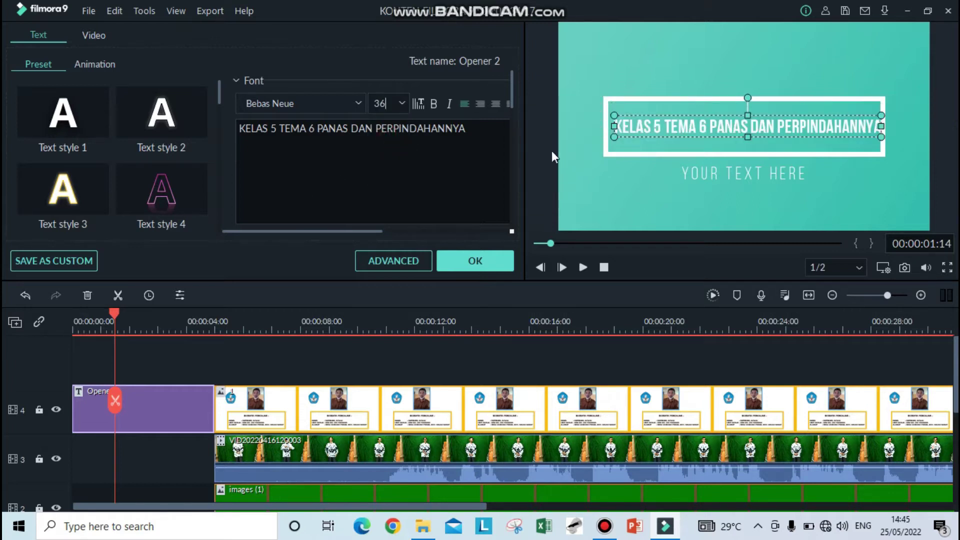
{"action": "left_click", "coordinate": [666, 215]}
{"action": "left_click", "coordinate": [732, 126]}
{"action": "left_click_drag", "start_coordinate": [882, 127], "coordinate": [878, 126]}
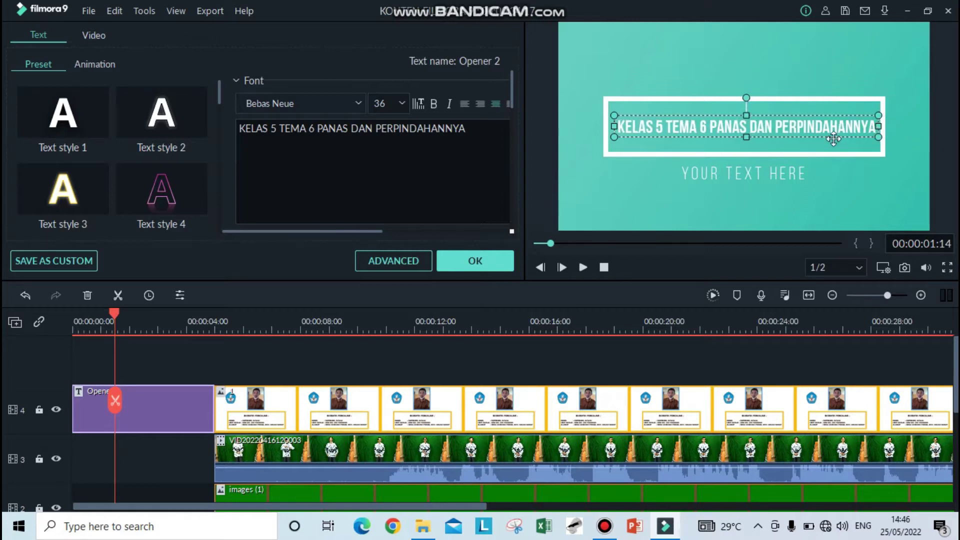
{"action": "left_click", "coordinate": [773, 192]}
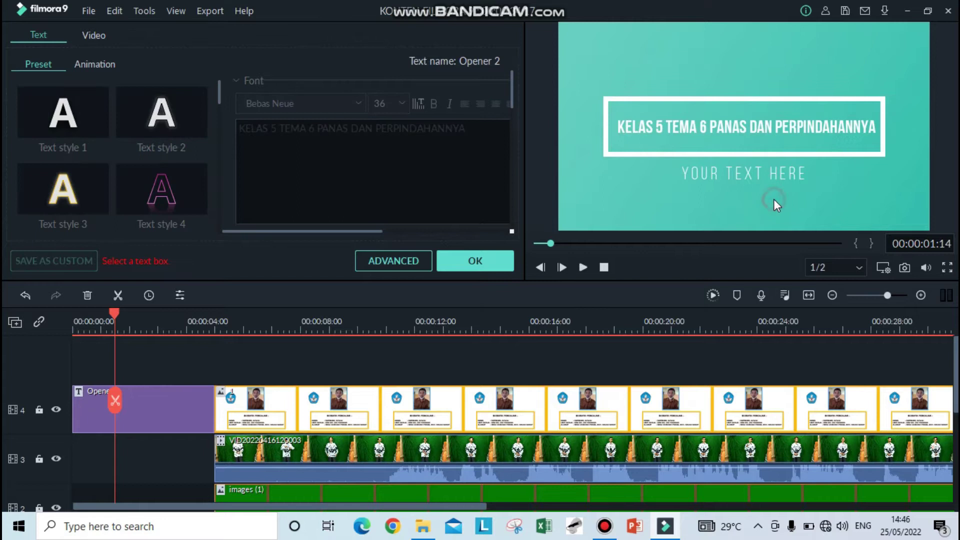
Step: Try several preset styles on the headline and apply Text style 18
{"action": "left_click", "coordinate": [767, 127]}
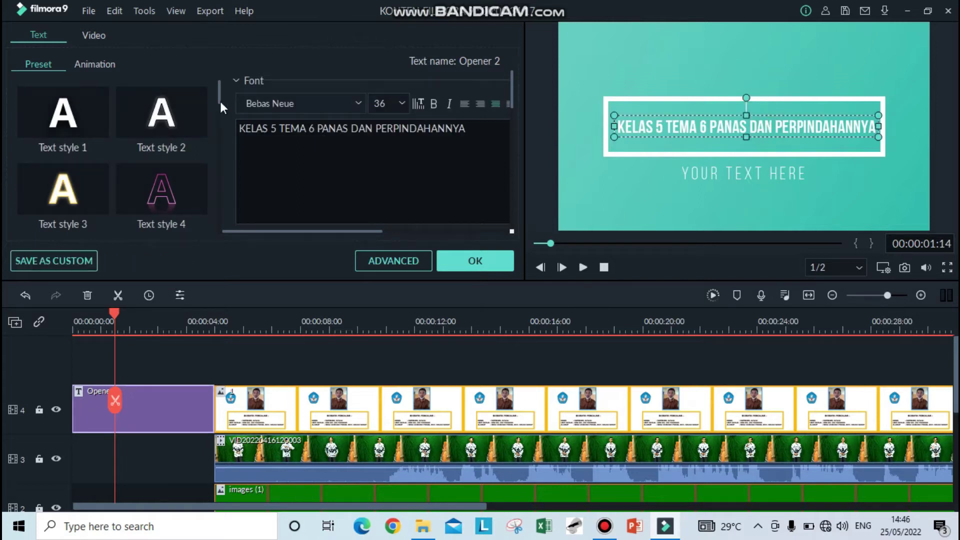
{"action": "left_click_drag", "start_coordinate": [220, 92], "coordinate": [219, 128]}
{"action": "left_click", "coordinate": [172, 131]}
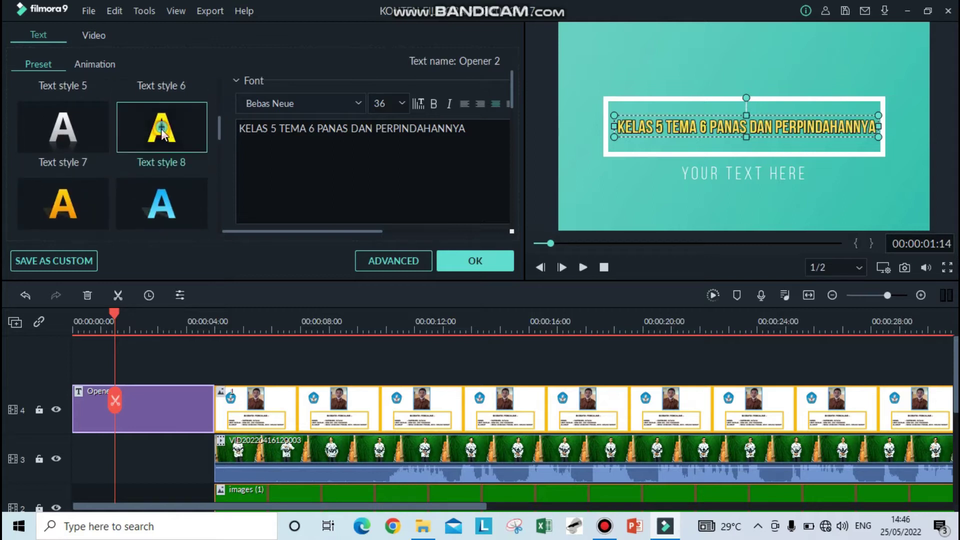
{"action": "left_click", "coordinate": [61, 206]}
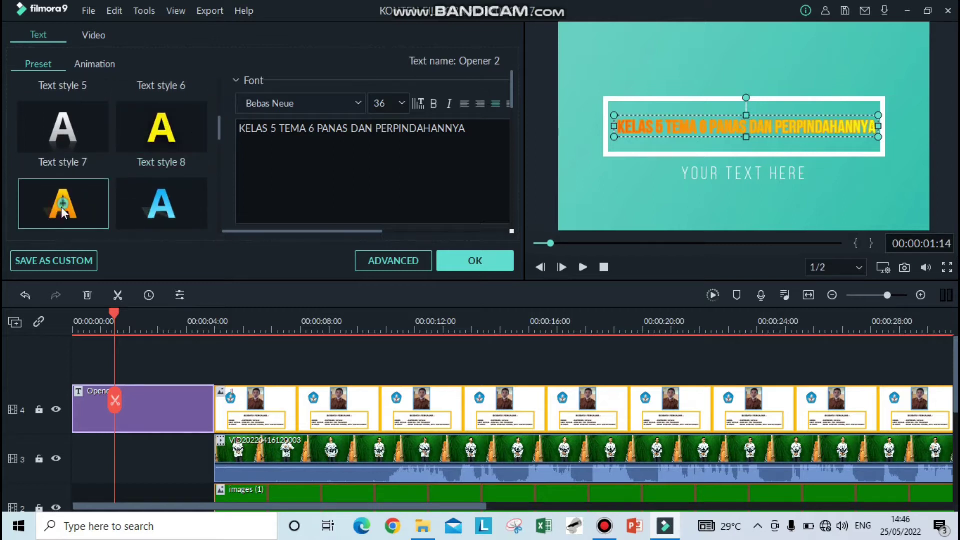
{"action": "left_click_drag", "start_coordinate": [220, 131], "coordinate": [218, 183]}
{"action": "left_click", "coordinate": [158, 169]}
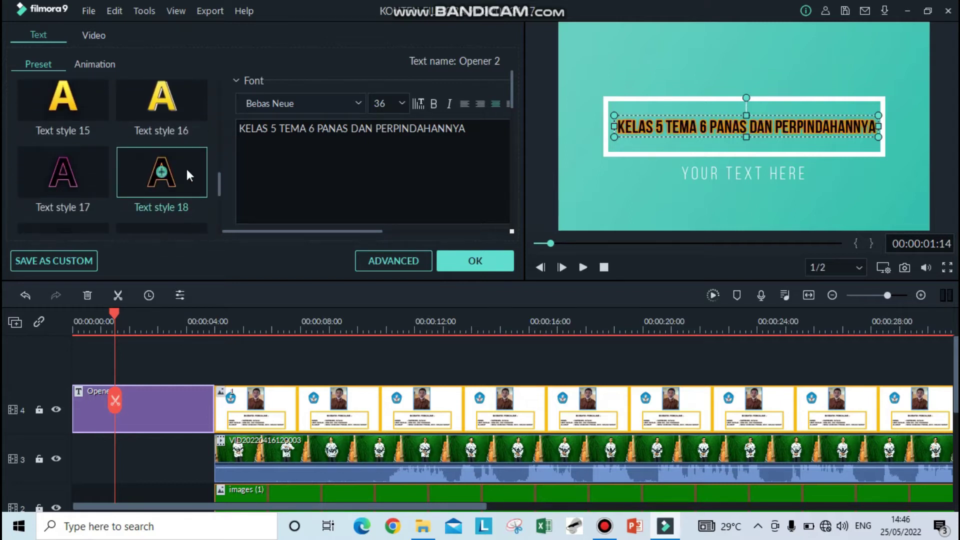
Step: Replace the placeholder text below the headline frame with "SUB TEMA 1"
{"action": "left_click", "coordinate": [758, 172]}
{"action": "key", "text": "Left"}
{"action": "key", "text": "Left"}
{"action": "key", "text": "Left"}
{"action": "key", "text": "Left"}
{"action": "key", "text": "Left"}
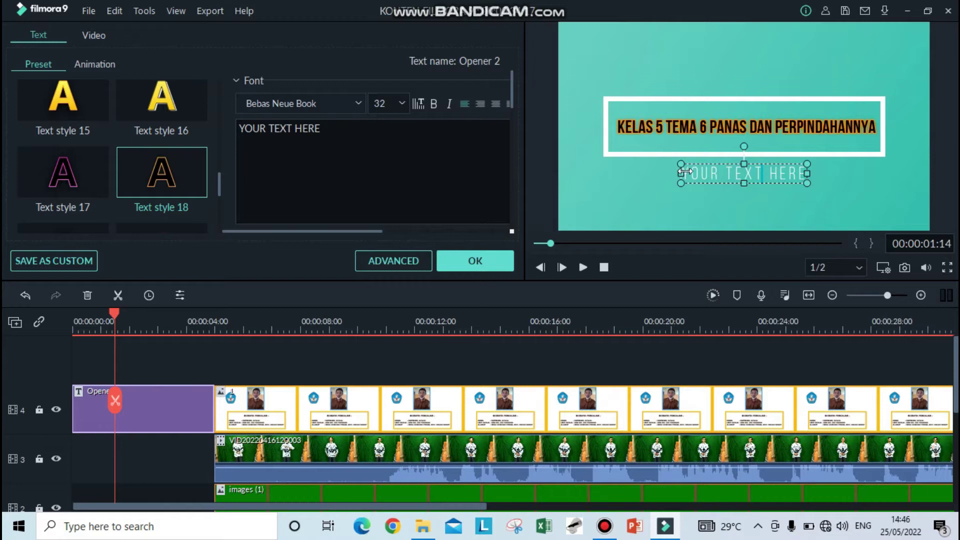
{"action": "left_click_drag", "start_coordinate": [689, 173], "coordinate": [807, 173]}
{"action": "type", "text": "S"}
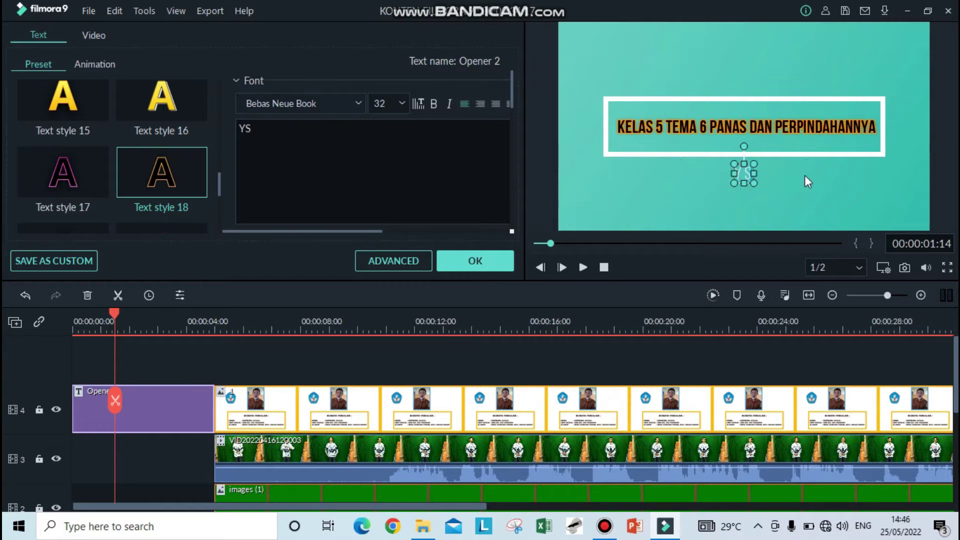
{"action": "type", "text": "UB TEMA 1"}
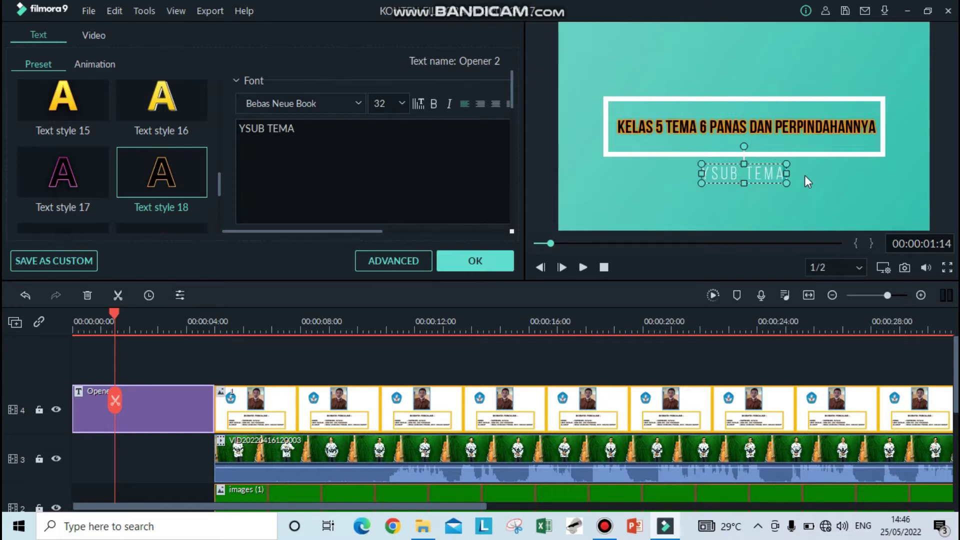
{"action": "left_click", "coordinate": [690, 178]}
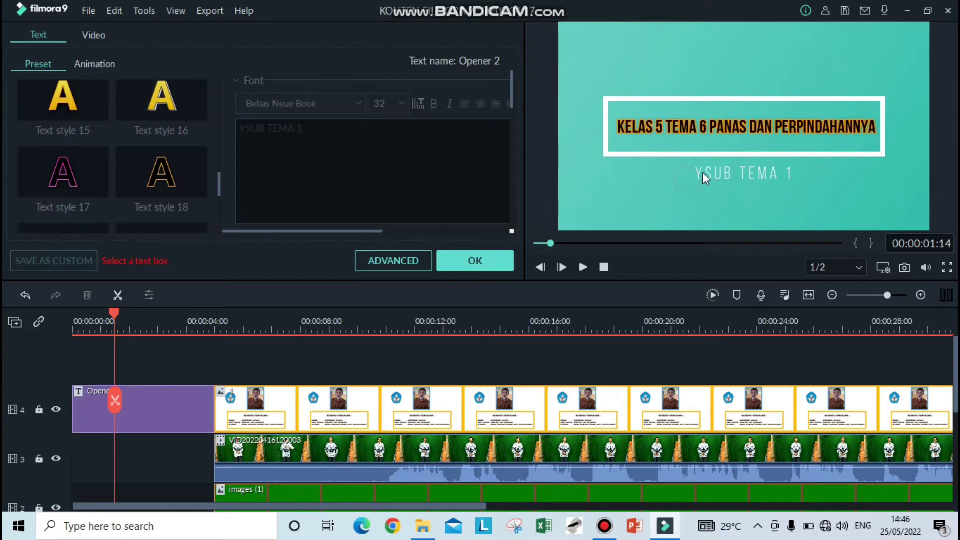
{"action": "left_click", "coordinate": [704, 170]}
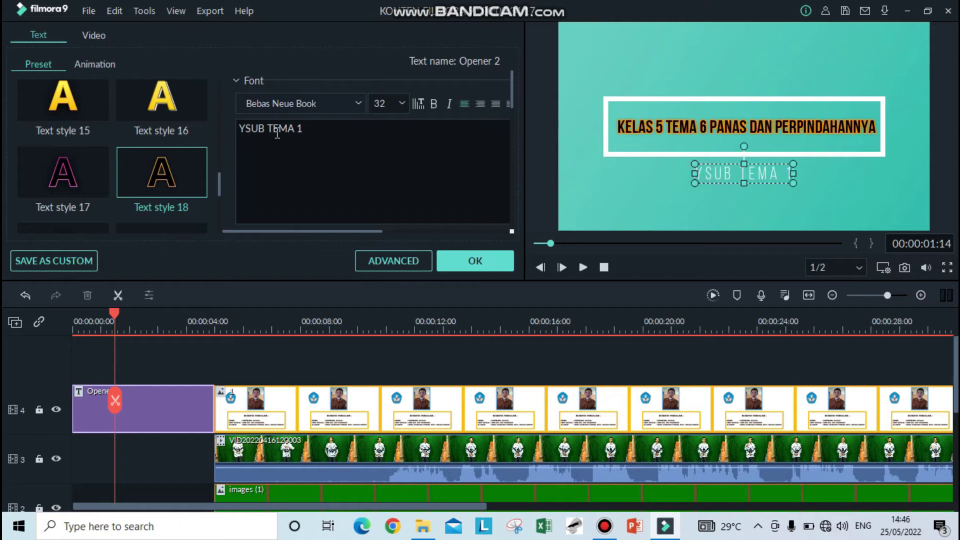
{"action": "left_click", "coordinate": [248, 129]}
{"action": "key", "text": "BackSpace"}
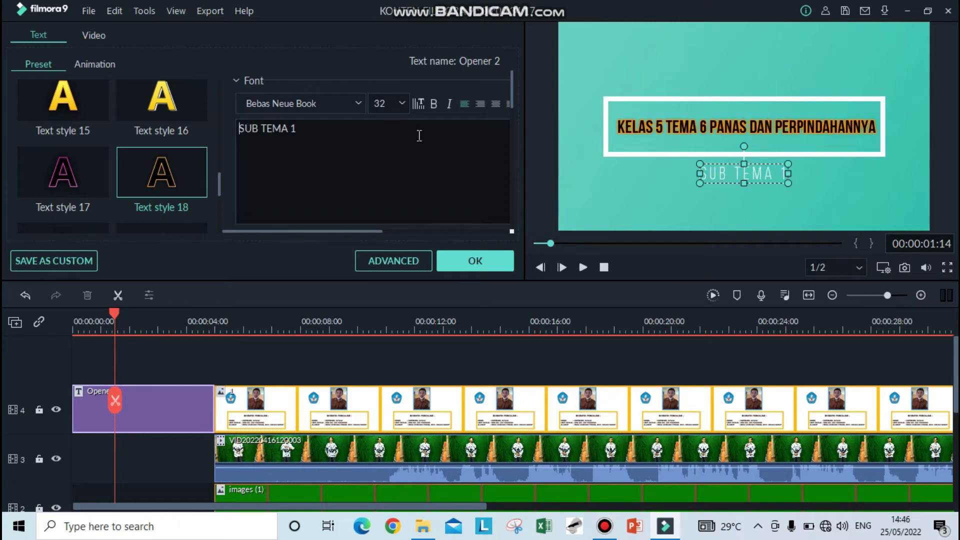
Step: Format the "SUB TEMA 1" text with Text style 16, font size 40 and bold
{"action": "left_click", "coordinate": [784, 211]}
{"action": "left_click", "coordinate": [753, 172]}
{"action": "left_click", "coordinate": [163, 98]}
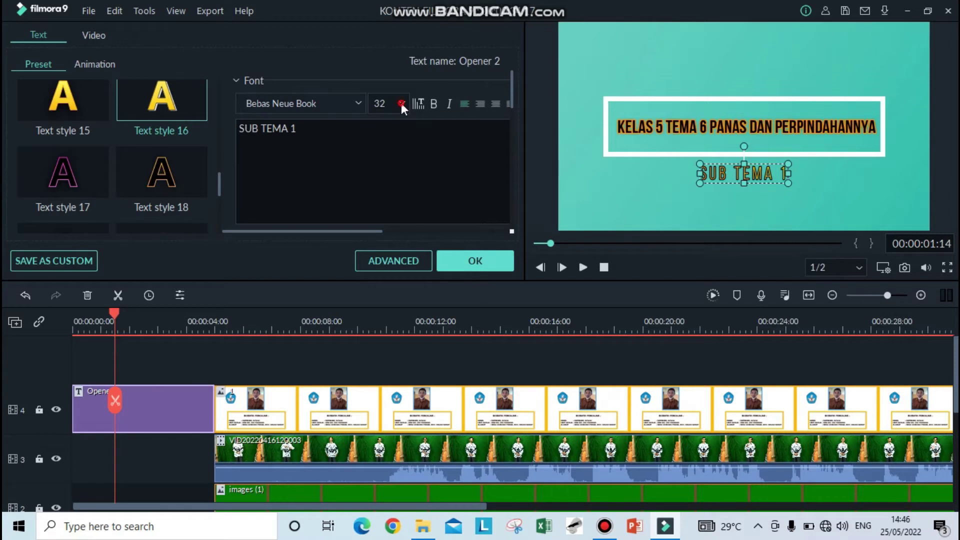
{"action": "left_click", "coordinate": [401, 103]}
{"action": "left_click", "coordinate": [387, 151]}
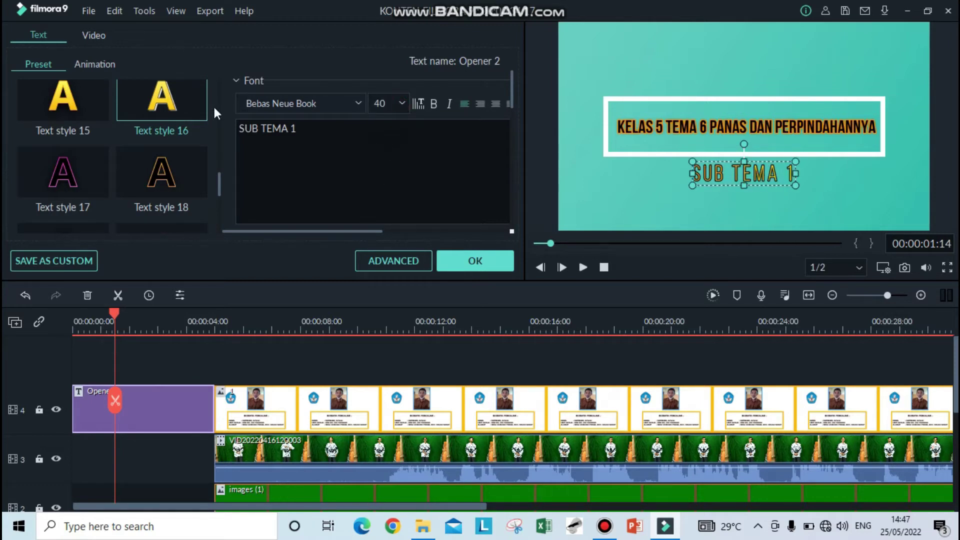
{"action": "left_click", "coordinate": [433, 103]}
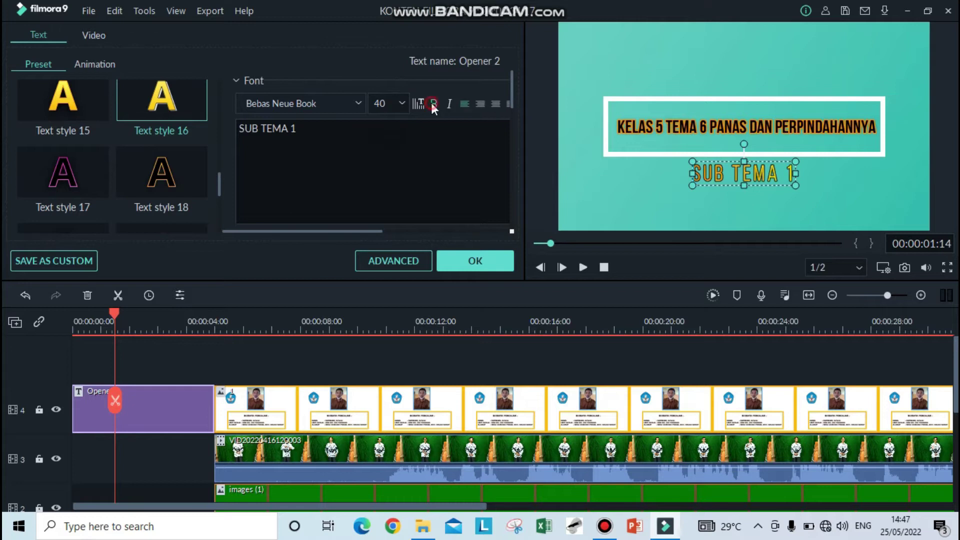
{"action": "left_click", "coordinate": [685, 190]}
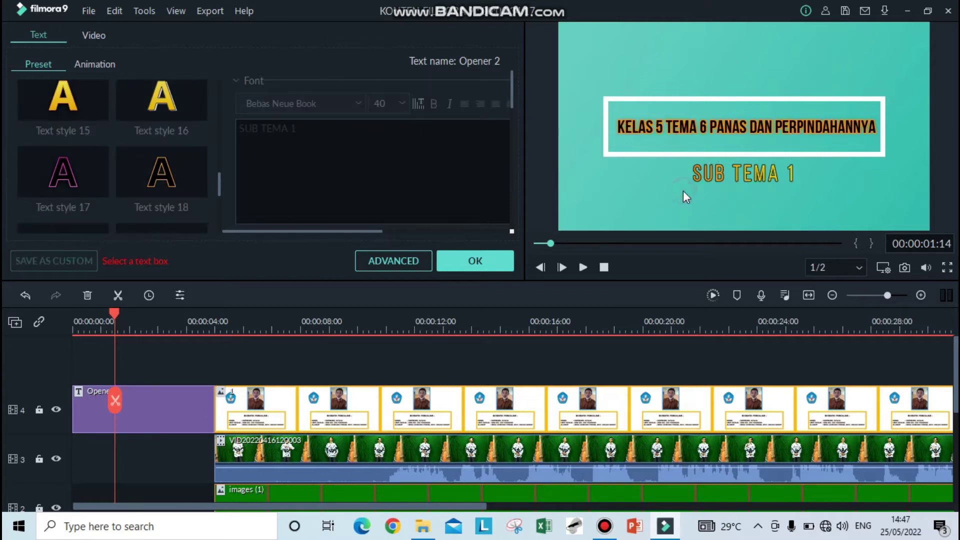
Step: Move the "SUB TEMA 1" text slightly lower below the frame and play the video from the start to check the opener
{"action": "left_click_drag", "start_coordinate": [737, 166], "coordinate": [716, 178]}
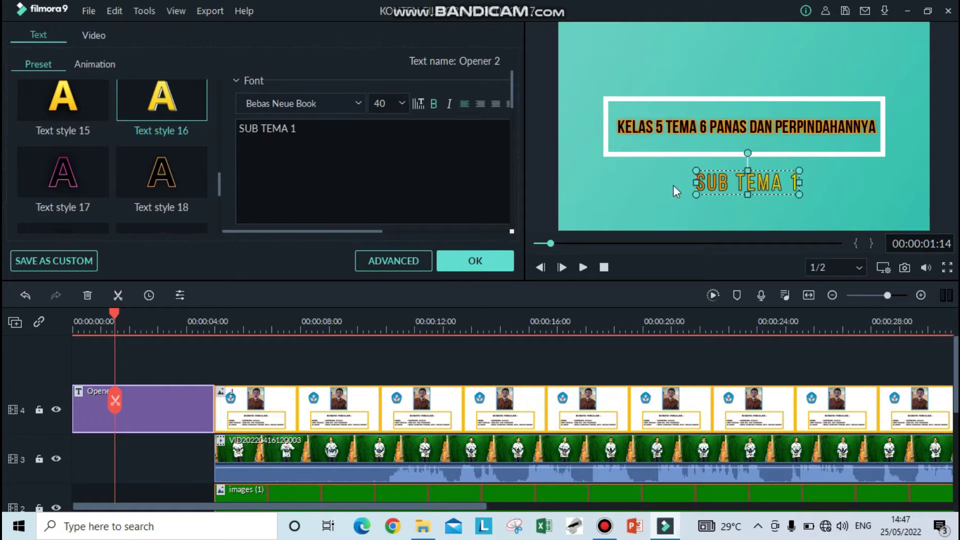
{"action": "left_click", "coordinate": [654, 189]}
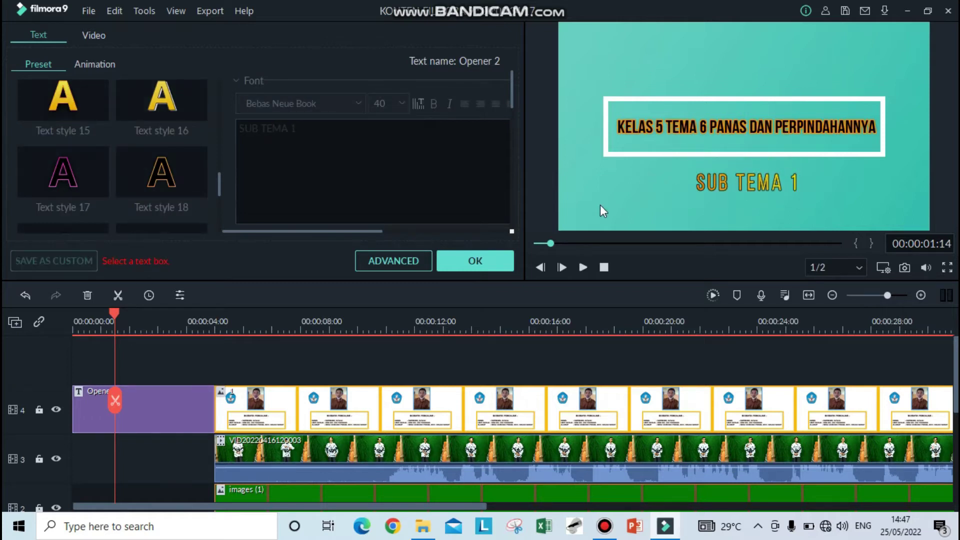
{"action": "left_click_drag", "start_coordinate": [550, 242], "coordinate": [535, 245]}
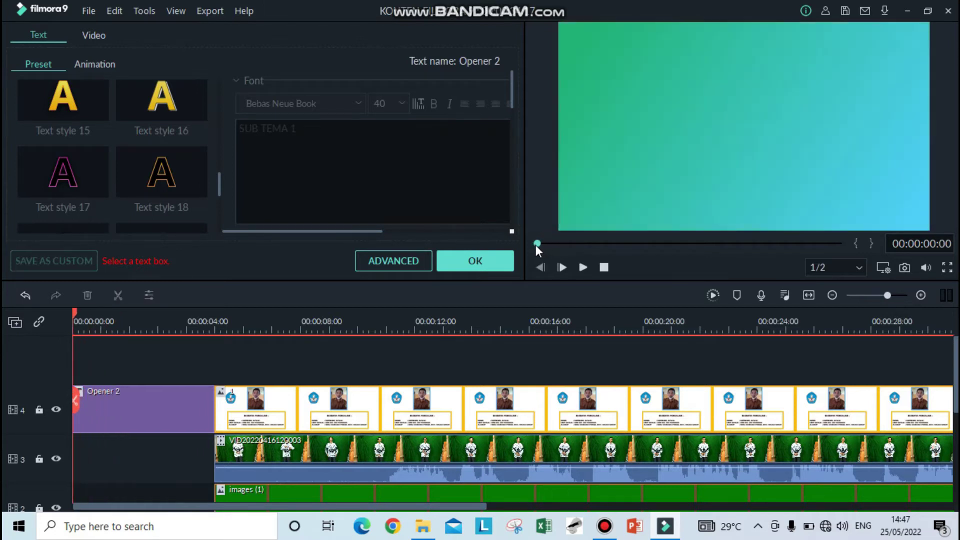
{"action": "left_click", "coordinate": [581, 267]}
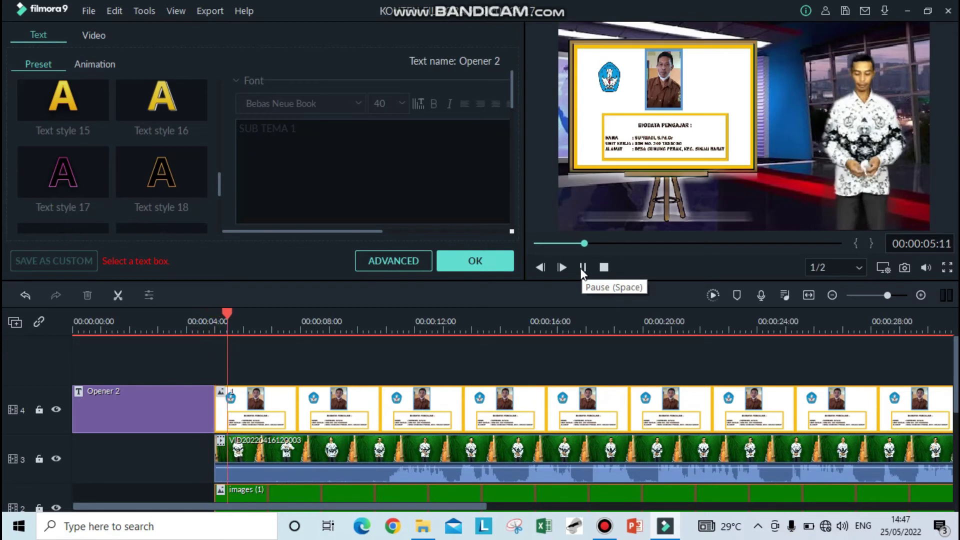
{"action": "left_click", "coordinate": [582, 269]}
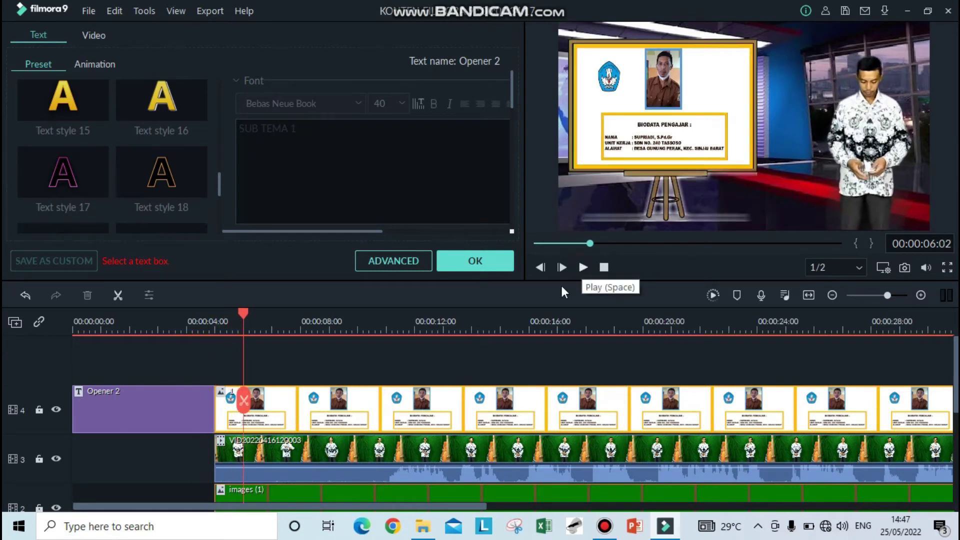
Step: Confirm the opener's text edits and add the New Opener 13 title to track 4 directly after the end of the video clips
{"action": "left_click_drag", "start_coordinate": [465, 506], "coordinate": [794, 503]}
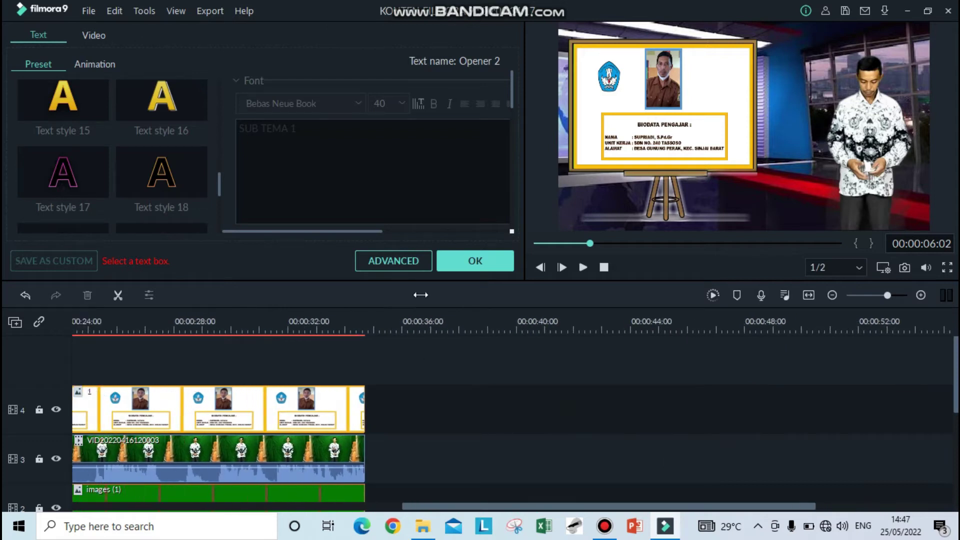
{"action": "left_click", "coordinate": [823, 243]}
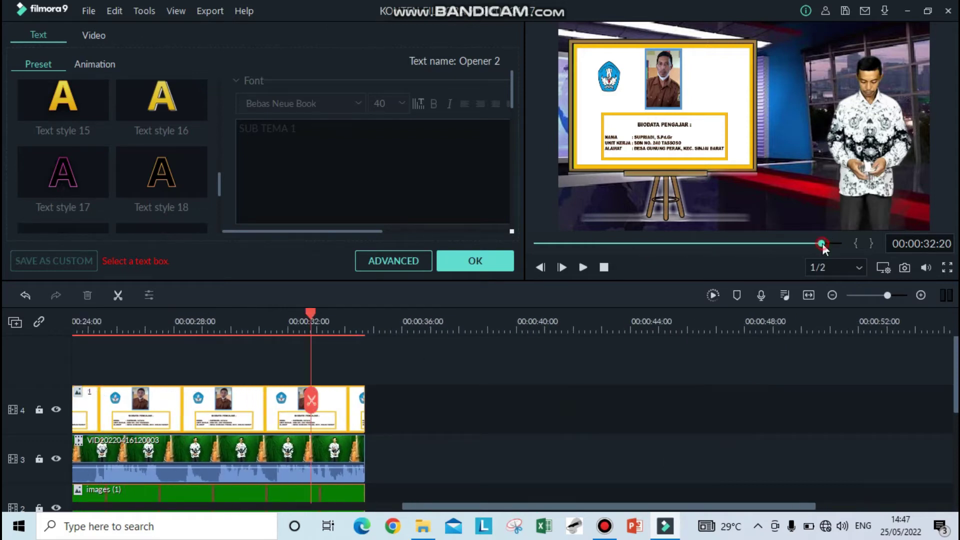
{"action": "left_click_drag", "start_coordinate": [343, 320], "coordinate": [366, 323]}
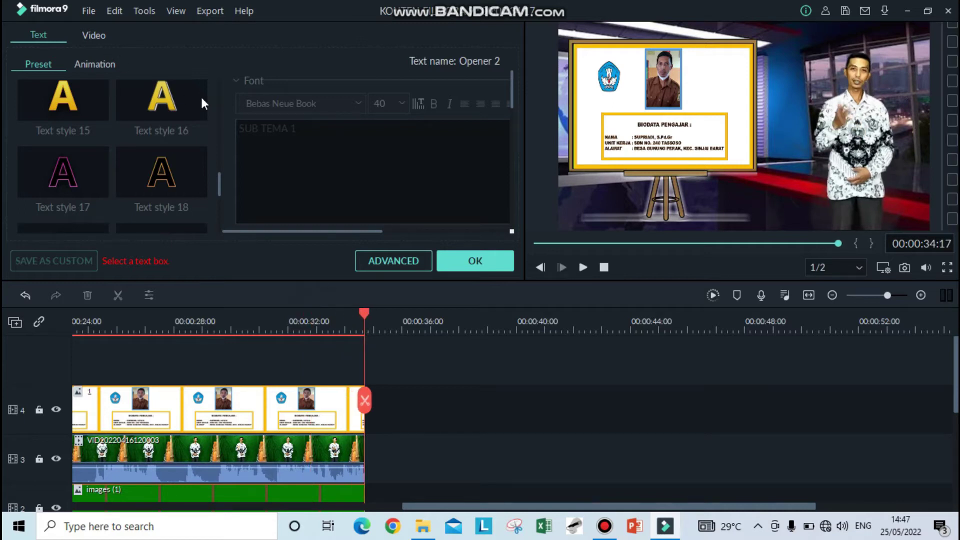
{"action": "left_click", "coordinate": [448, 257]}
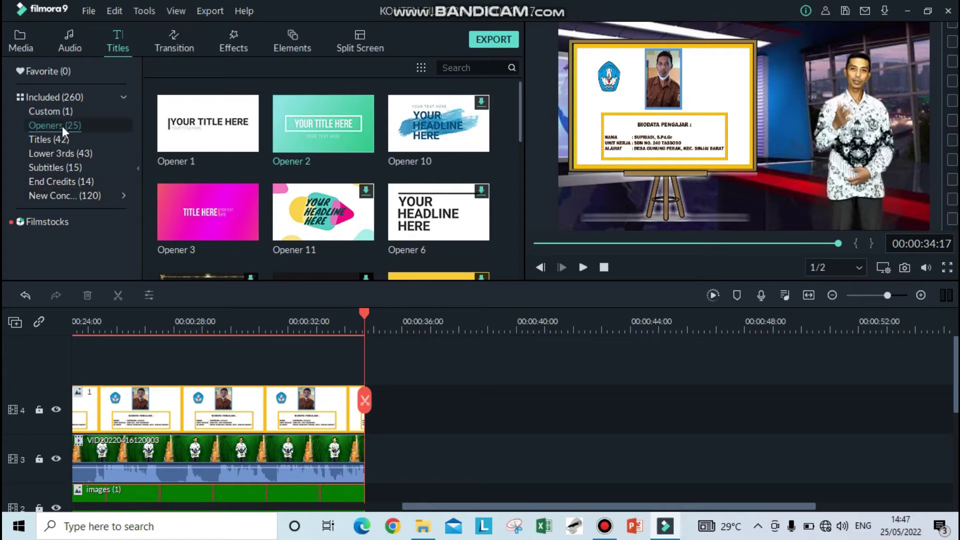
{"action": "left_click", "coordinate": [61, 194]}
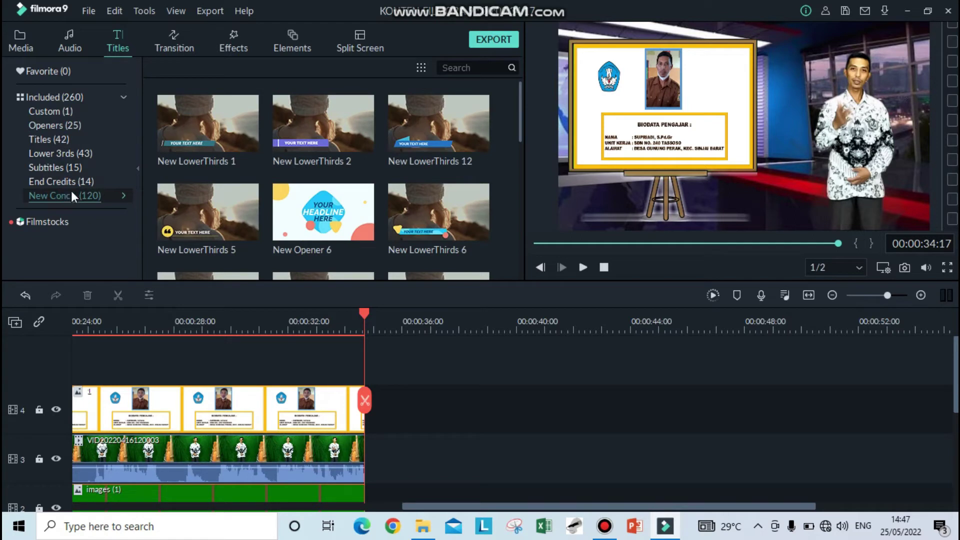
{"action": "left_click_drag", "start_coordinate": [520, 112], "coordinate": [517, 211]}
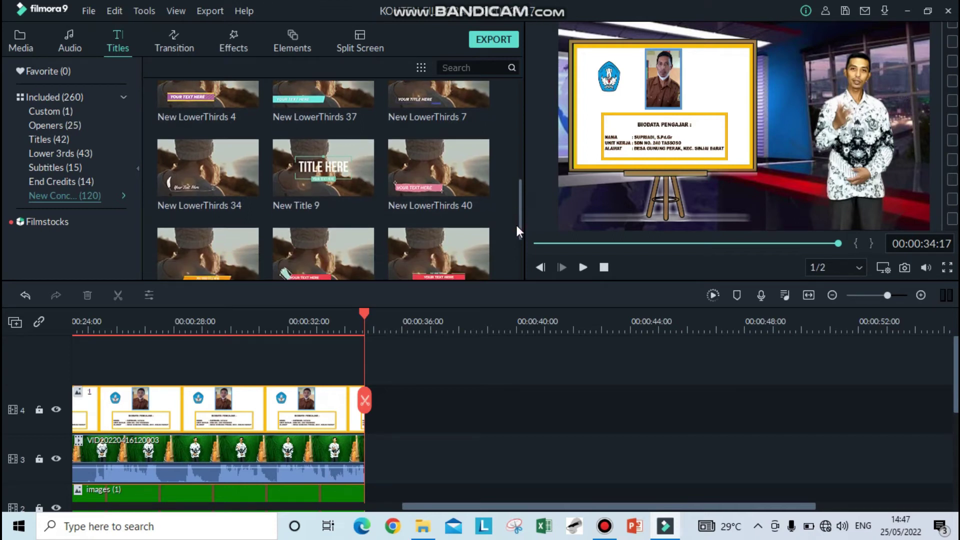
{"action": "left_click_drag", "start_coordinate": [519, 213], "coordinate": [520, 221]}
{"action": "left_click_drag", "start_coordinate": [519, 222], "coordinate": [521, 258]}
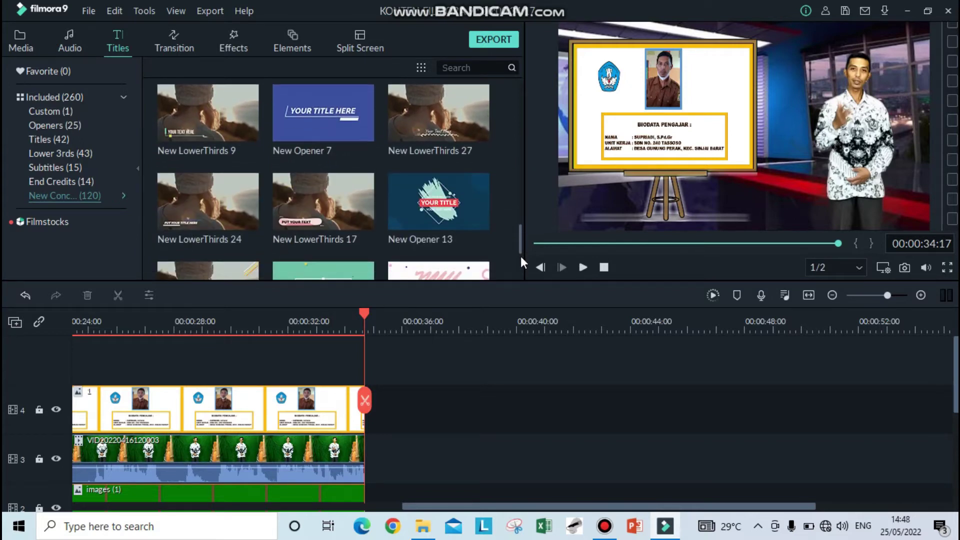
{"action": "left_click_drag", "start_coordinate": [458, 202], "coordinate": [377, 403]}
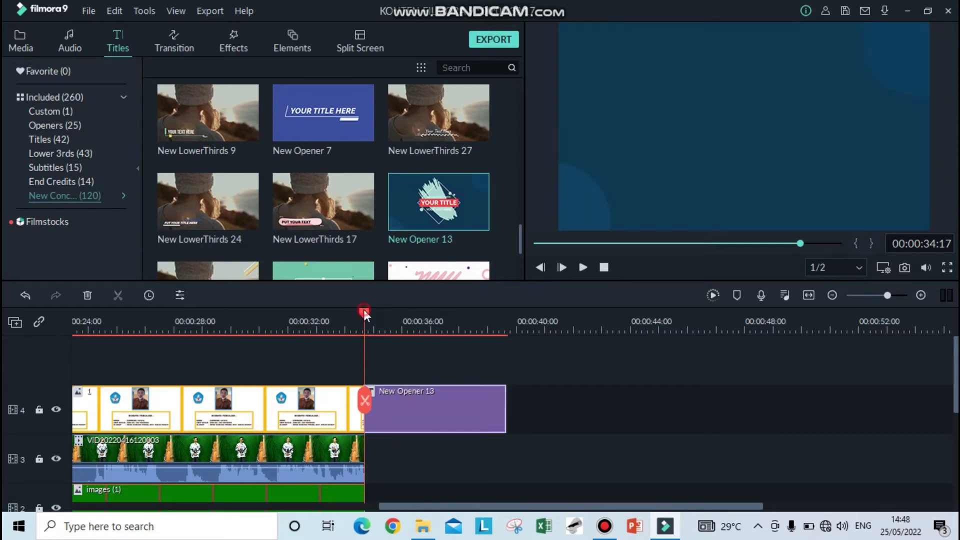
Step: Replace the small line above the main title in the New Opener 13 clip with "TERIMA KASIH"
{"action": "left_click_drag", "start_coordinate": [359, 310], "coordinate": [376, 319]}
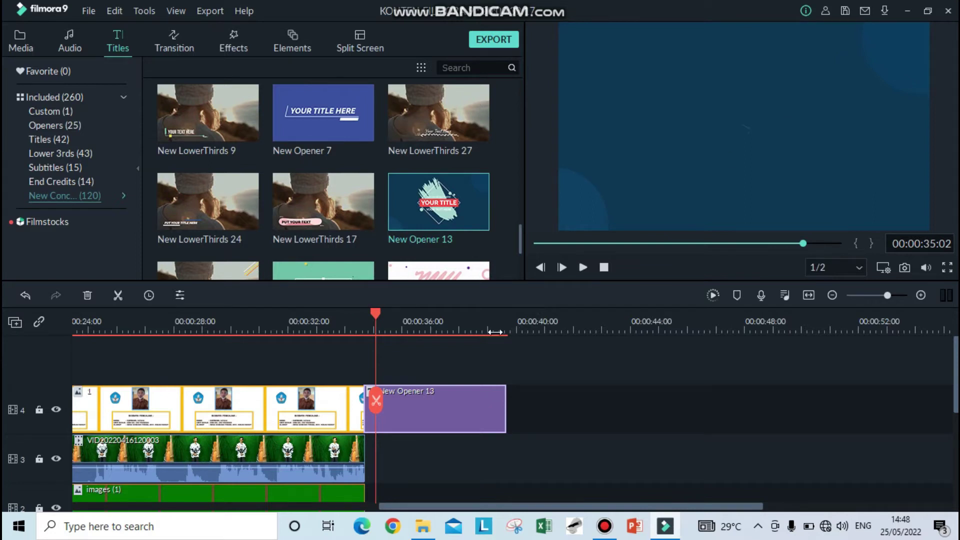
{"action": "left_click_drag", "start_coordinate": [376, 311], "coordinate": [401, 324]}
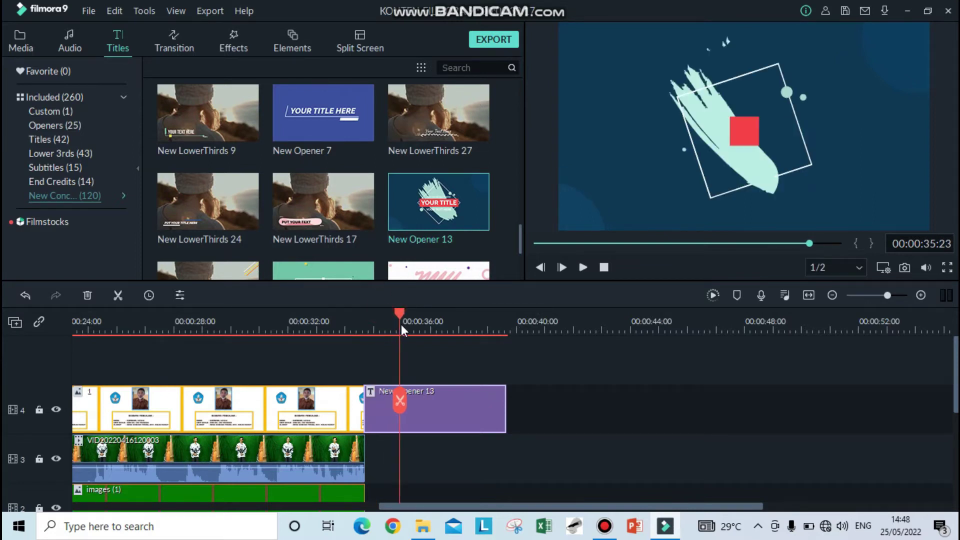
{"action": "double_click", "coordinate": [732, 101]}
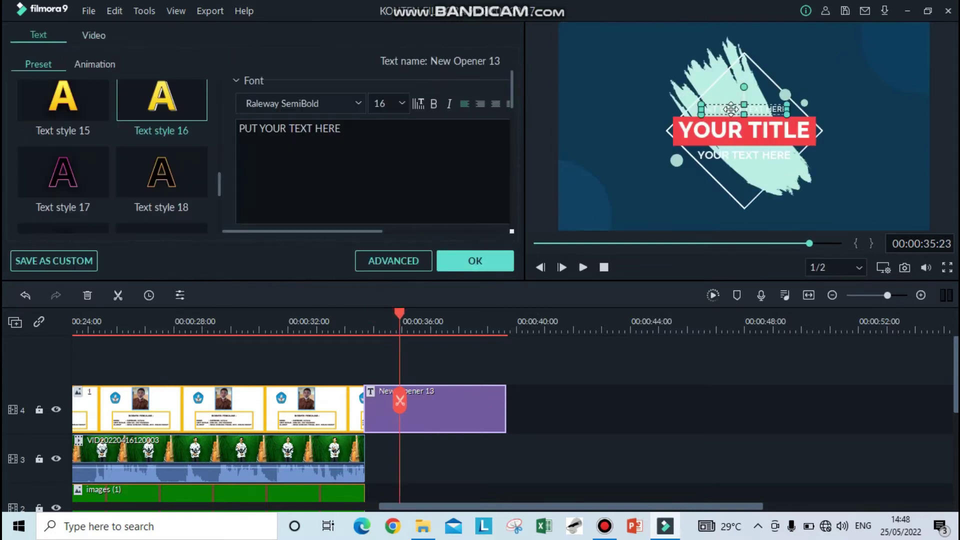
{"action": "left_click", "coordinate": [735, 139]}
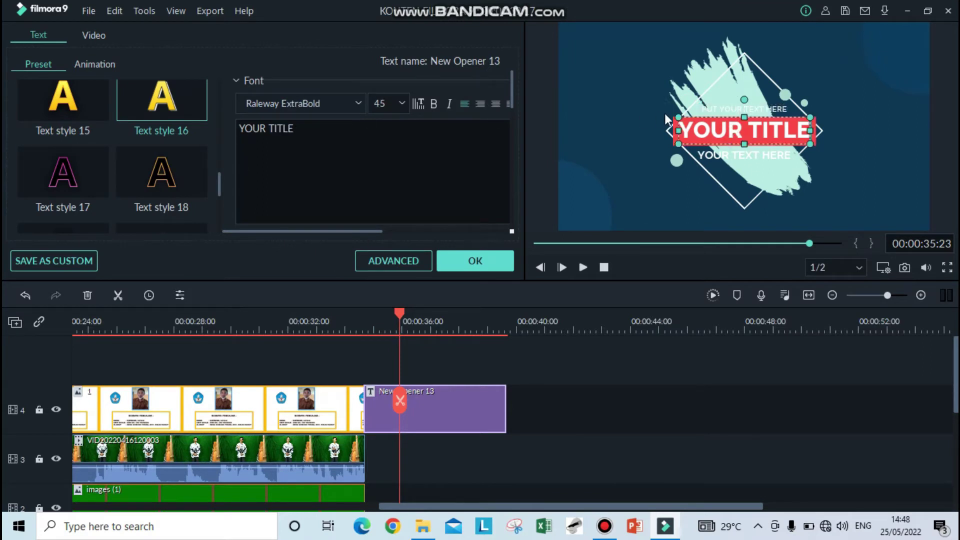
{"action": "left_click", "coordinate": [715, 109]}
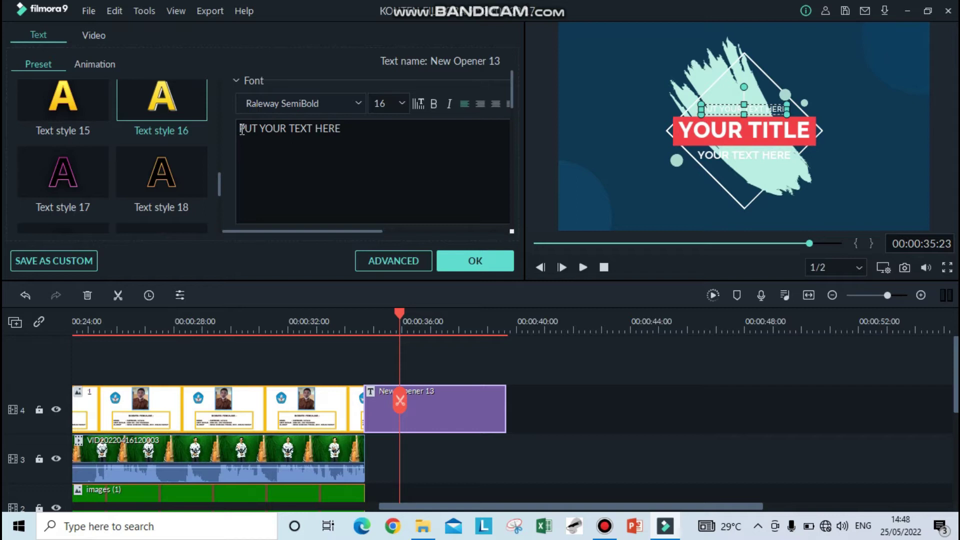
{"action": "left_click_drag", "start_coordinate": [241, 130], "coordinate": [343, 131]}
{"action": "type", "text": "TERIMA KASIH"}
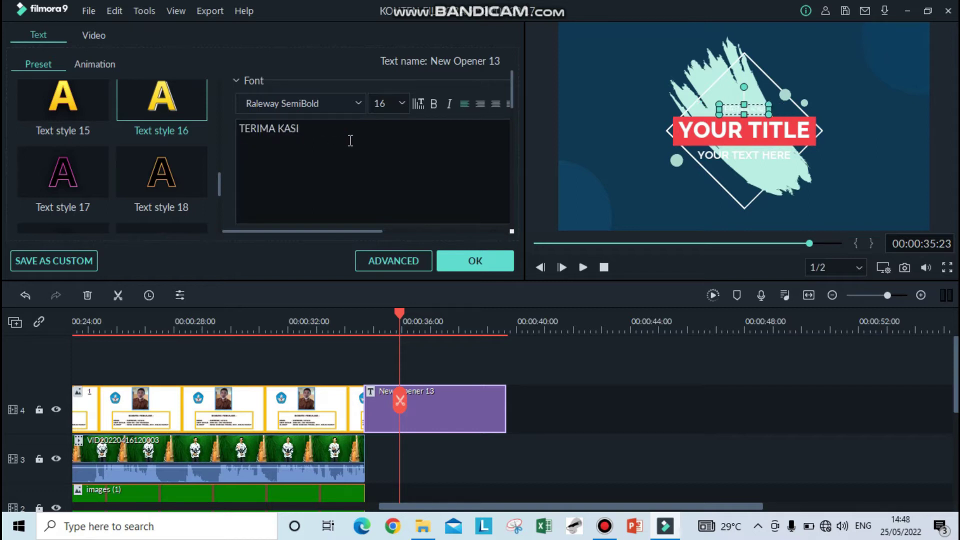
Step: Apply Text style 16 to the "TERIMA KASIH" line of the closing title
{"action": "left_click", "coordinate": [822, 196]}
{"action": "left_click", "coordinate": [766, 109]}
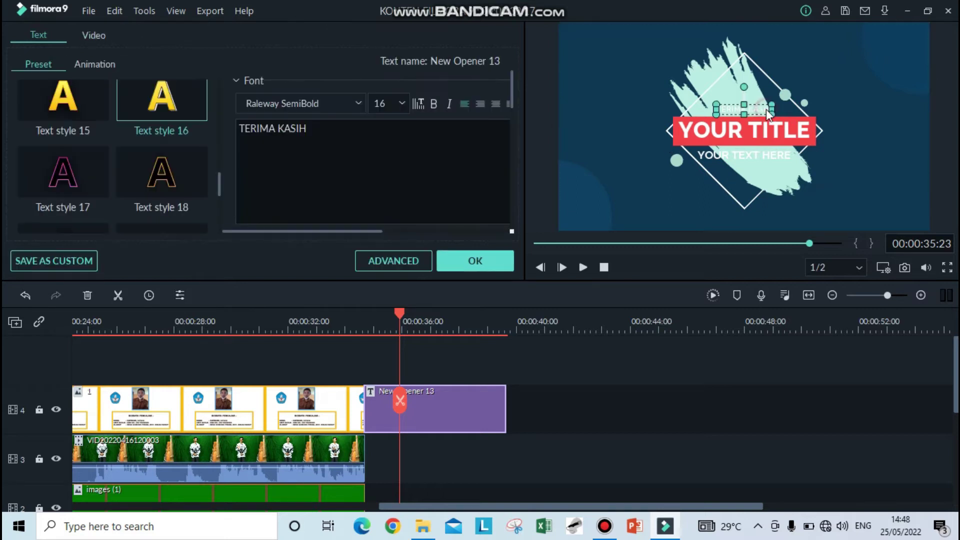
{"action": "left_click", "coordinate": [160, 104]}
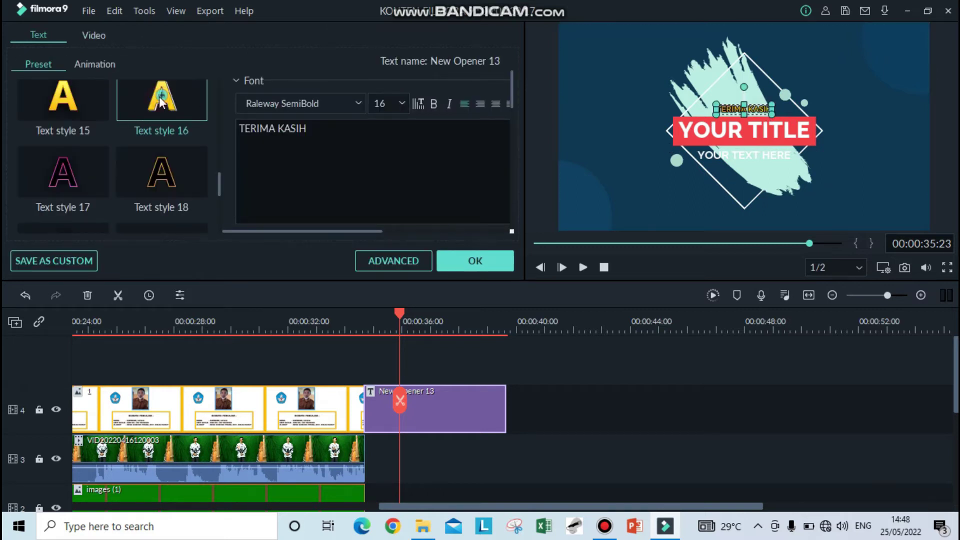
Step: Replace the main text on the red bar with "TELAH MENONTON" and apply Text style 18 to it
{"action": "left_click", "coordinate": [742, 129]}
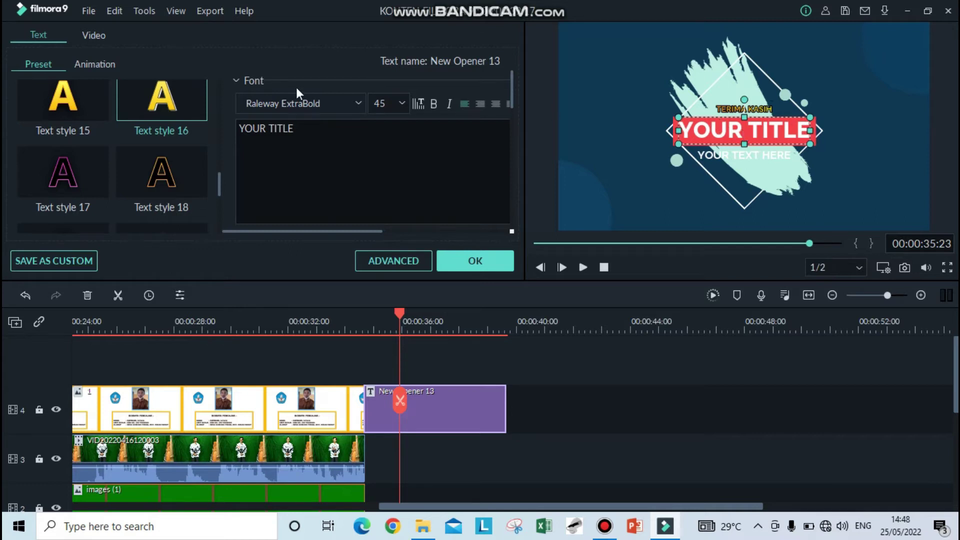
{"action": "triple_click", "coordinate": [242, 133]}
{"action": "type", "text": "T"}
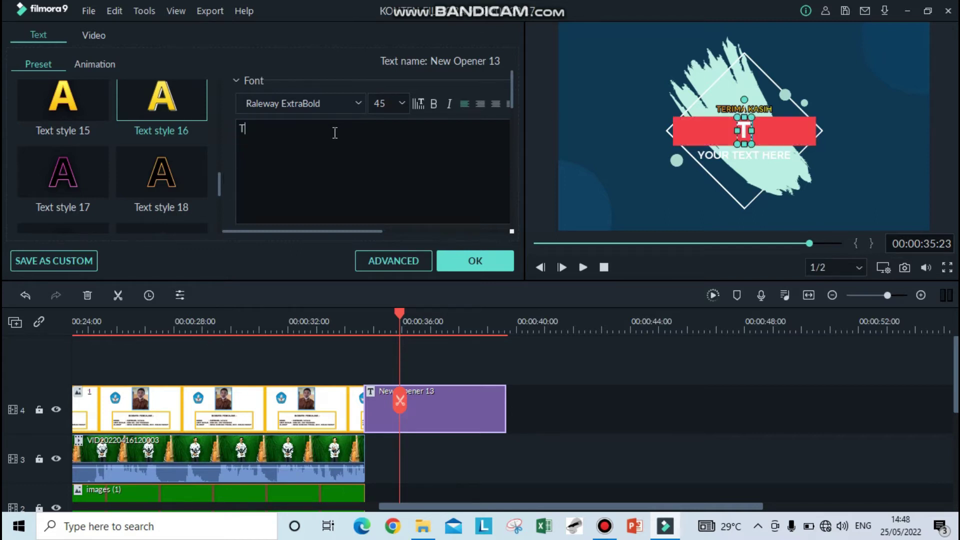
{"action": "type", "text": "ELAH MEN"}
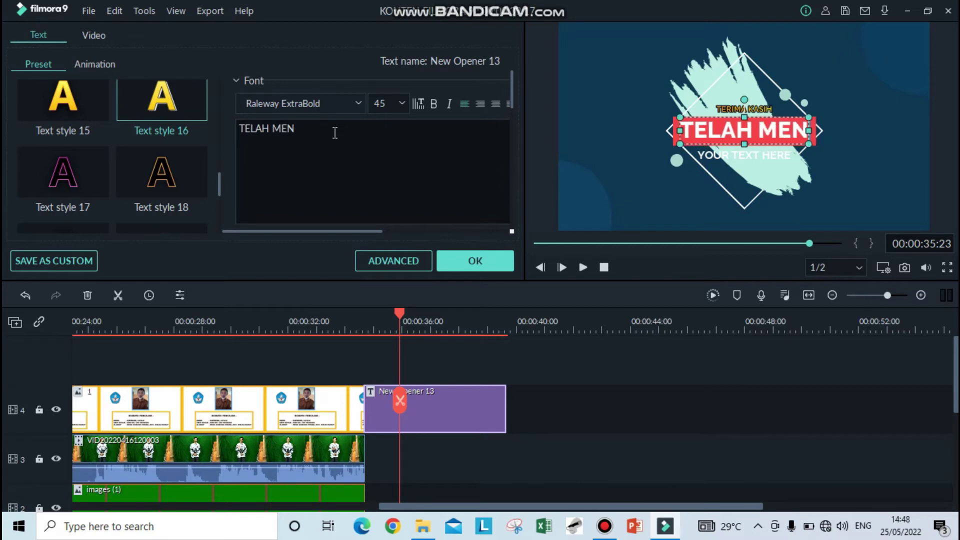
{"action": "type", "text": "ONTON"}
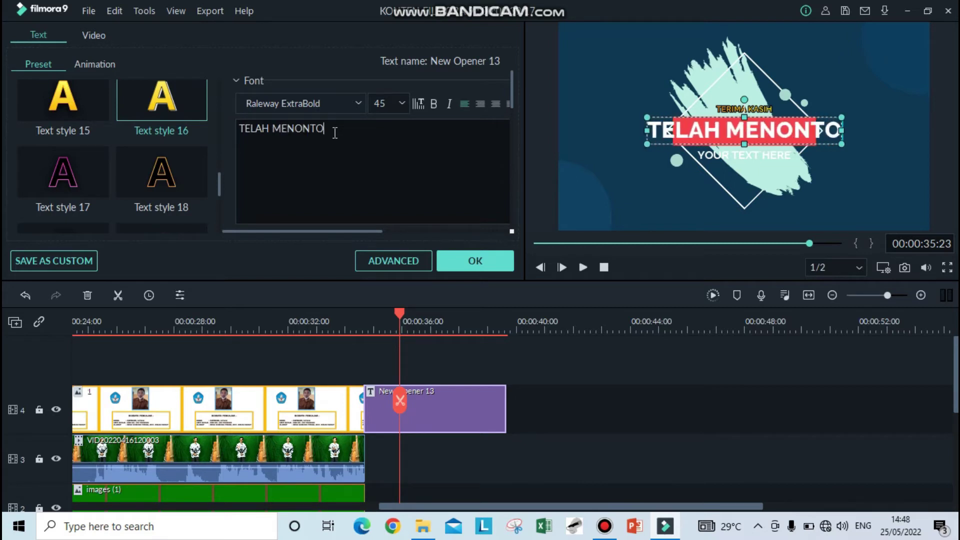
{"action": "left_click", "coordinate": [818, 188]}
{"action": "left_click", "coordinate": [774, 134]}
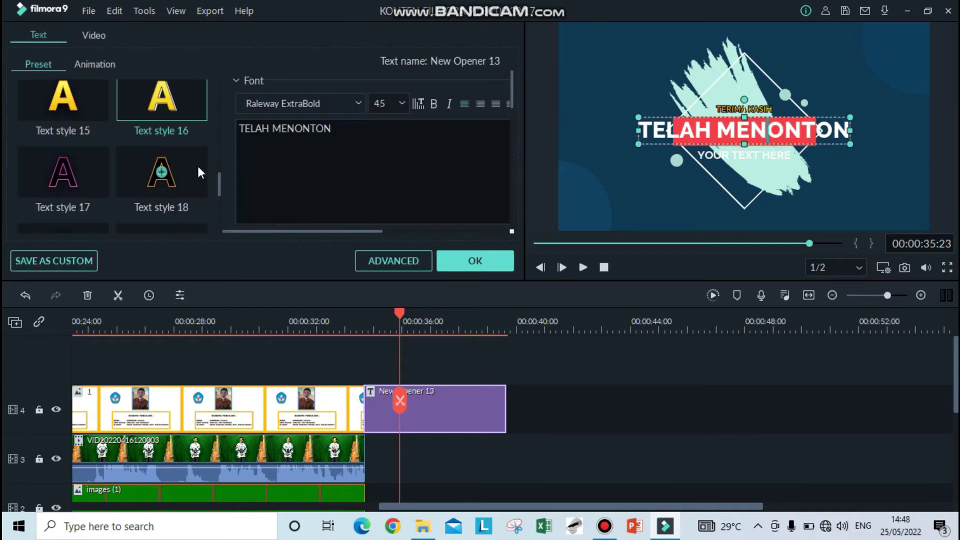
{"action": "left_click", "coordinate": [164, 169]}
Step: Replace the line below the red bar with "SAMPAI JUMPA" and apply Text style 16 to it
{"action": "left_click", "coordinate": [722, 158]}
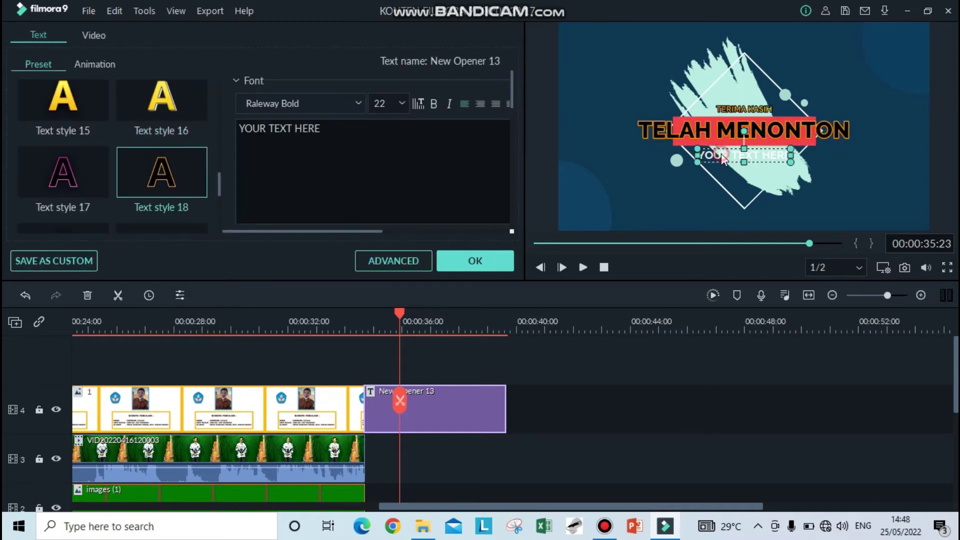
{"action": "left_click_drag", "start_coordinate": [240, 129], "coordinate": [359, 136]}
{"action": "type", "text": "SAMPAI JUMPA"}
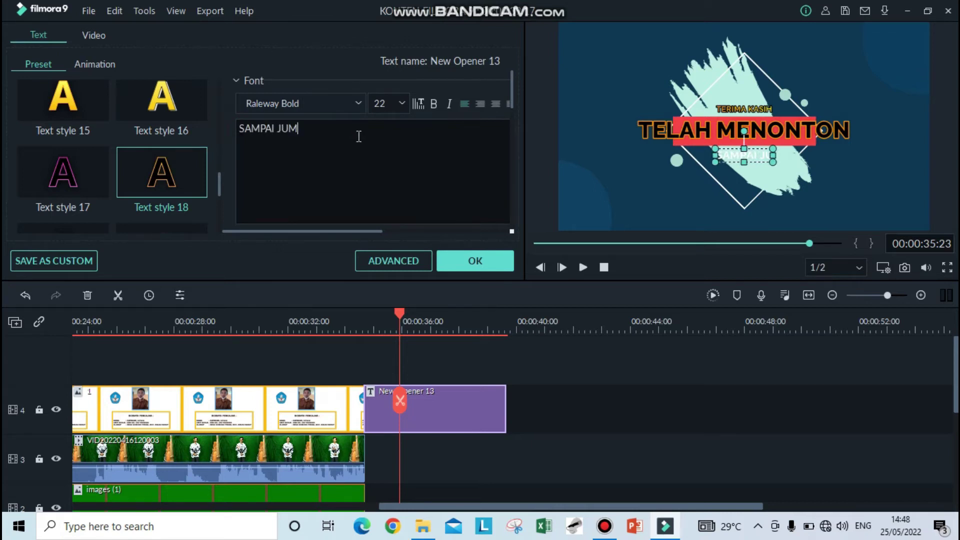
{"action": "left_click", "coordinate": [162, 94]}
{"action": "left_click", "coordinate": [623, 208]}
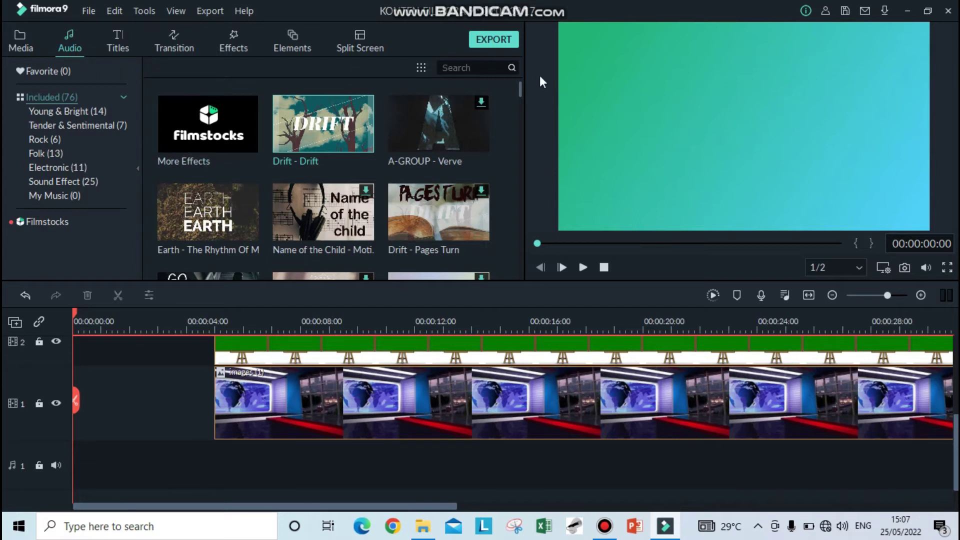
Step: Browse the included music and add the "Drift - Drift" track to audio track 1 at the start of the timeline
{"action": "mouse_move", "coordinate": [521, 86]}
{"action": "left_mouse_down"}
{"action": "mouse_move", "coordinate": [531, 203]}
{"action": "mouse_move", "coordinate": [522, 197]}
{"action": "mouse_move", "coordinate": [526, 73]}
{"action": "left_mouse_up"}
{"action": "left_click_drag", "start_coordinate": [520, 94], "coordinate": [526, 274]}
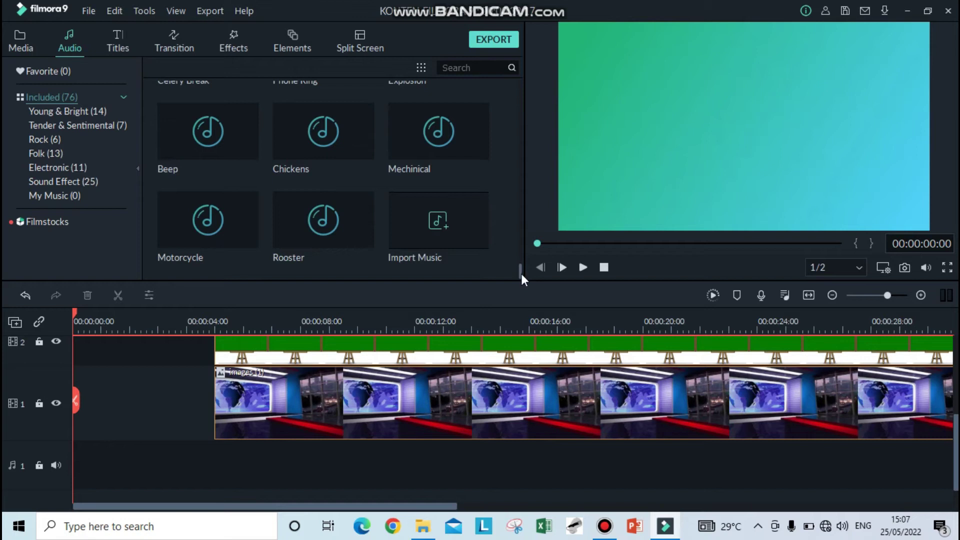
{"action": "left_click_drag", "start_coordinate": [521, 273], "coordinate": [512, 83]}
{"action": "mouse_move", "coordinate": [353, 145]}
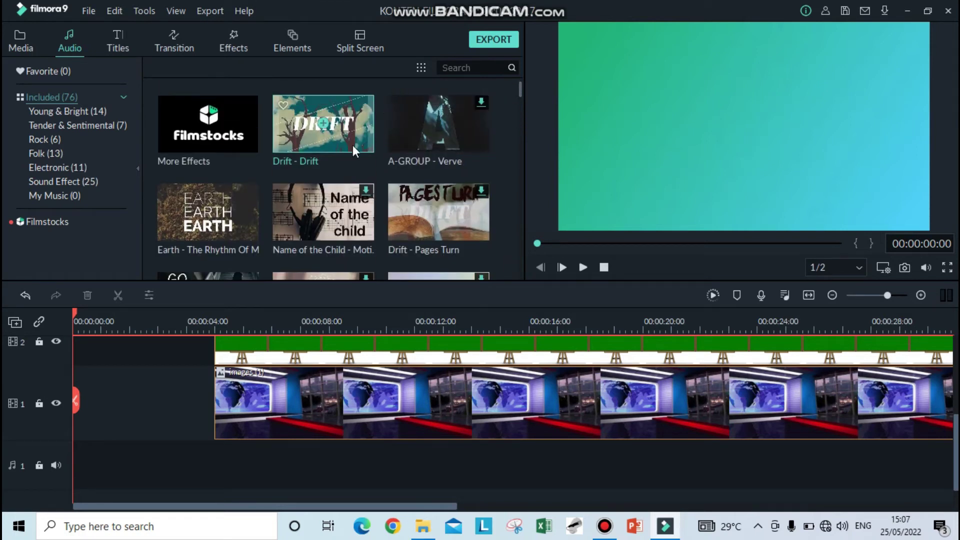
{"action": "left_click_drag", "start_coordinate": [350, 137], "coordinate": [79, 444]}
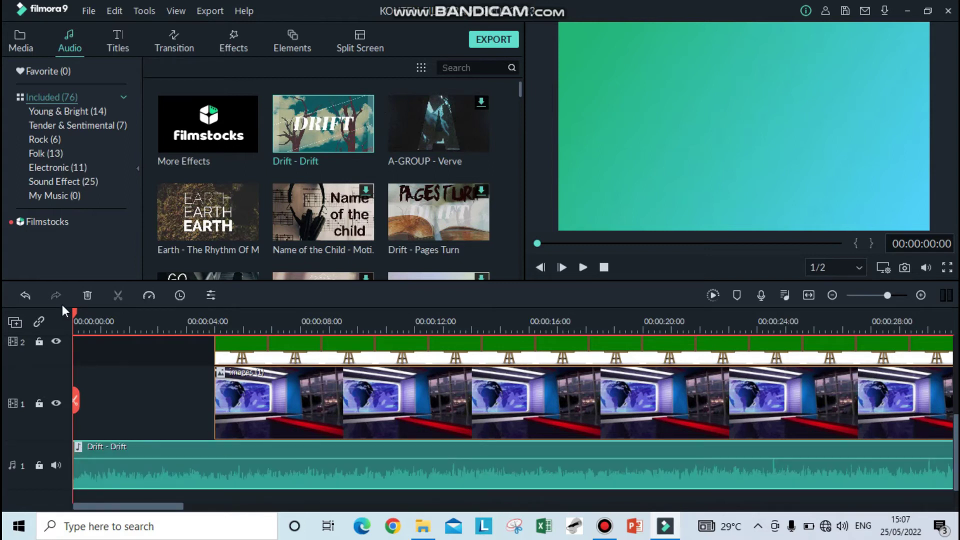
Step: Split the "Drift - Drift" music where the opener ends, at 00:00:05:00, and delete the part after the cut
{"action": "left_click_drag", "start_coordinate": [74, 315], "coordinate": [216, 347]}
{"action": "key", "text": "Left"}
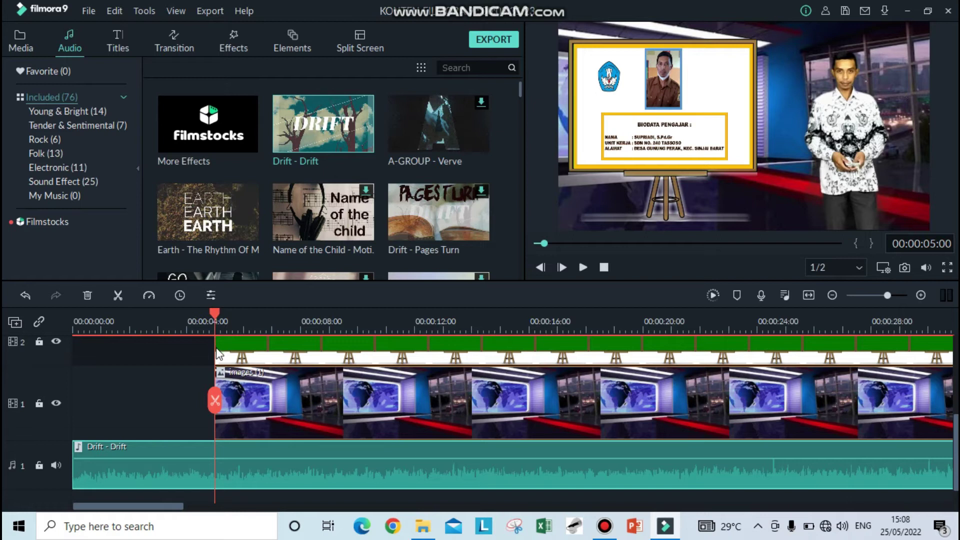
{"action": "left_click", "coordinate": [235, 450]}
{"action": "left_click", "coordinate": [215, 400]}
{"action": "left_click", "coordinate": [248, 458]}
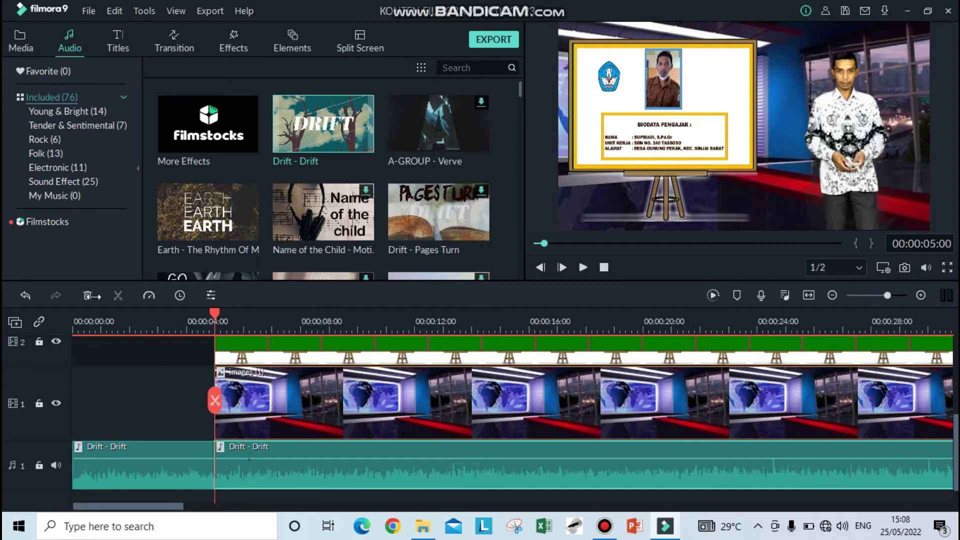
{"action": "left_click", "coordinate": [89, 295]}
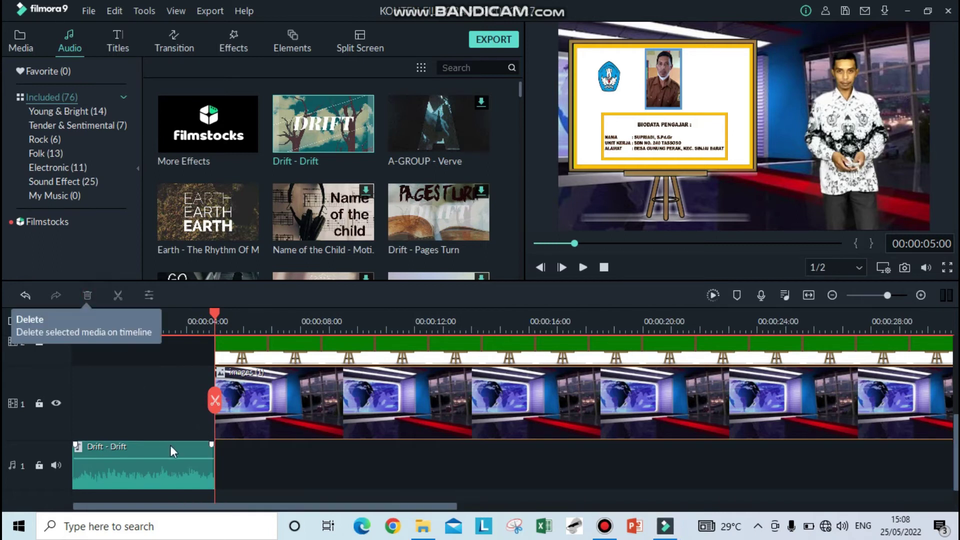
Step: Raise the opener music's volume to 9.11 dB and paste a copy of the clip on audio track 1 at 00:00:34:17, under the closing title
{"action": "left_click_drag", "start_coordinate": [171, 458], "coordinate": [171, 453]}
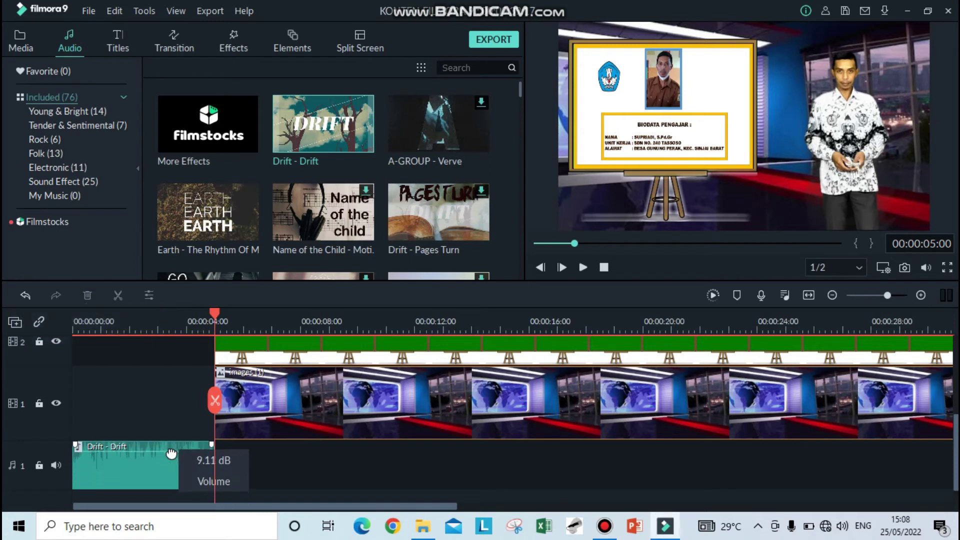
{"action": "left_click", "coordinate": [172, 464]}
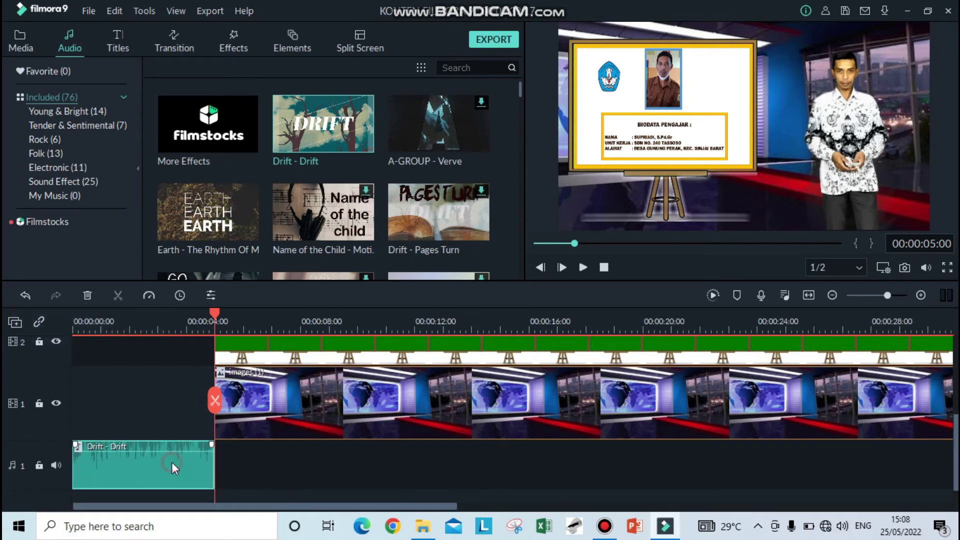
{"action": "left_click", "coordinate": [827, 243]}
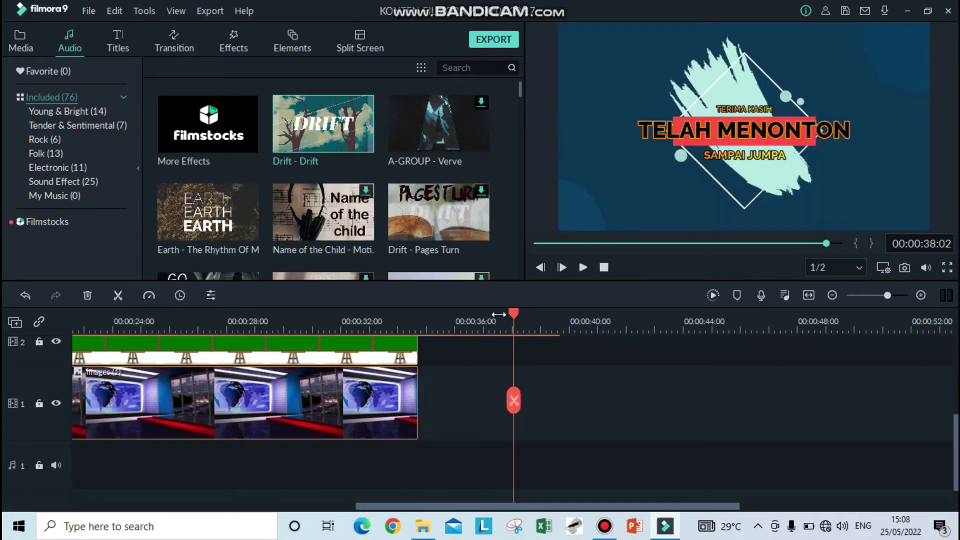
{"action": "left_click_drag", "start_coordinate": [511, 314], "coordinate": [416, 354]}
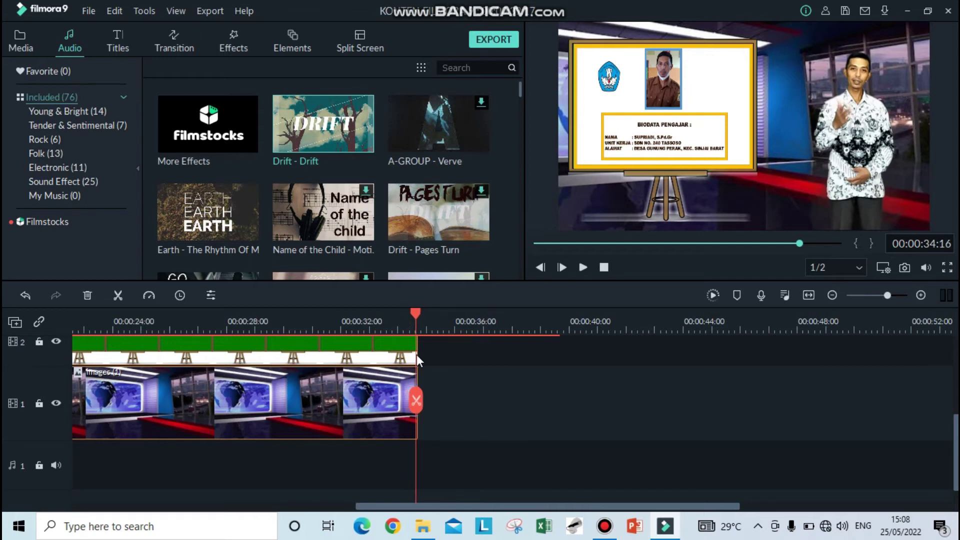
{"action": "left_click_drag", "start_coordinate": [417, 355], "coordinate": [418, 356]}
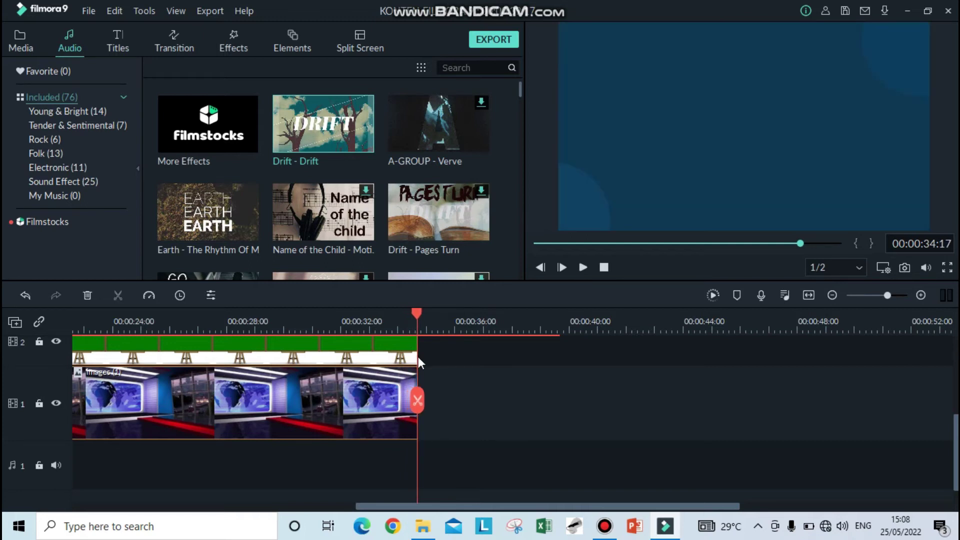
{"action": "key", "text": "shift+i"}
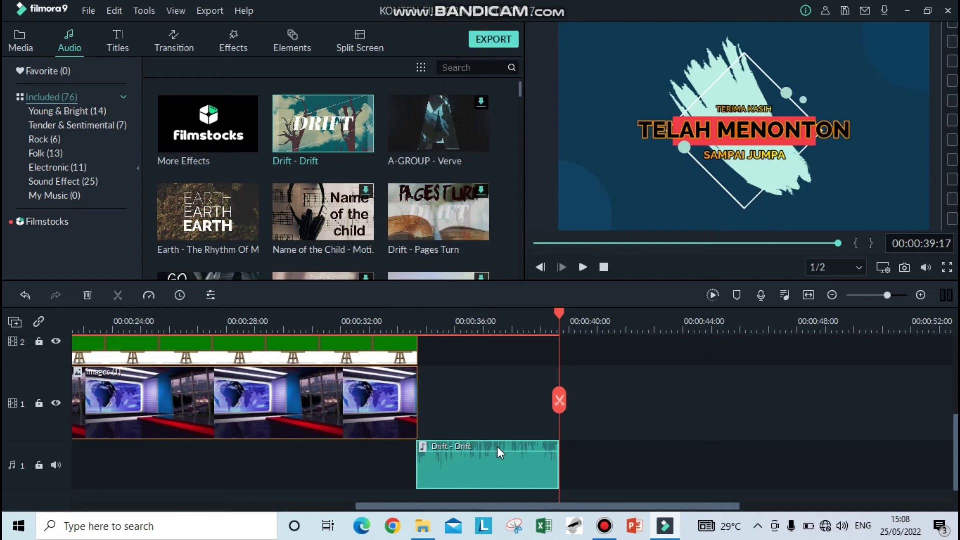
Step: Add a short fade-out to the end of the opener's "Drift - Drift" music and lower that clip's volume
{"action": "left_click", "coordinate": [536, 244]}
{"action": "mouse_move", "coordinate": [212, 445]}
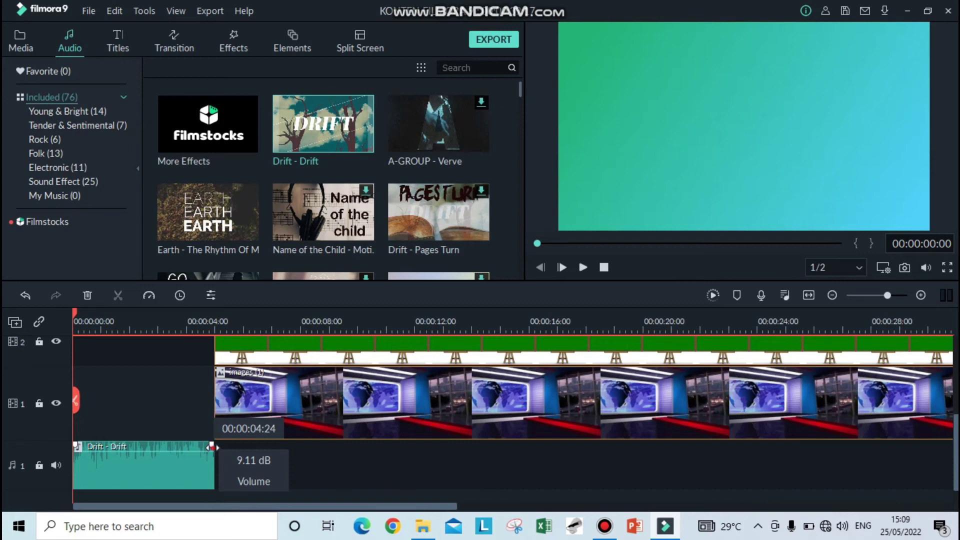
{"action": "left_click_drag", "start_coordinate": [212, 446], "coordinate": [189, 452]}
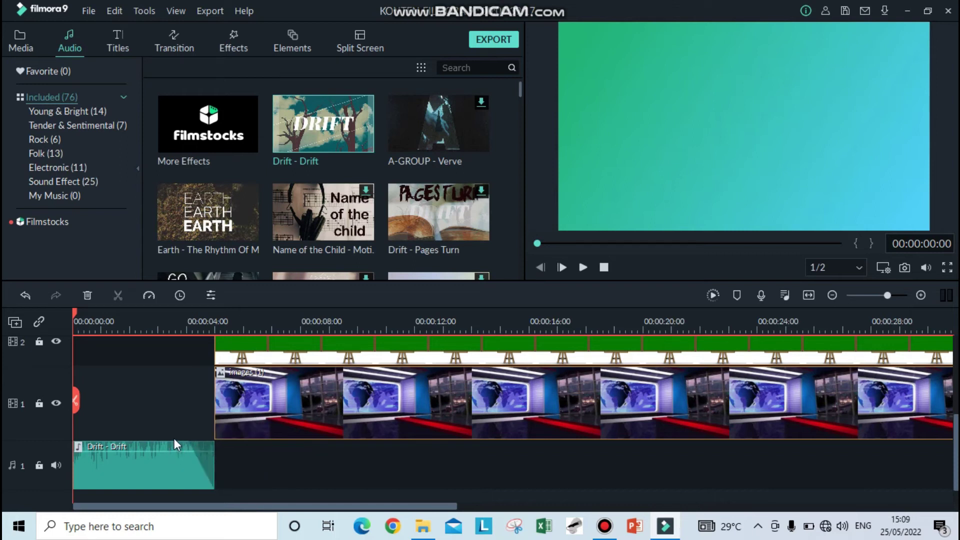
{"action": "left_click_drag", "start_coordinate": [175, 448], "coordinate": [176, 455]}
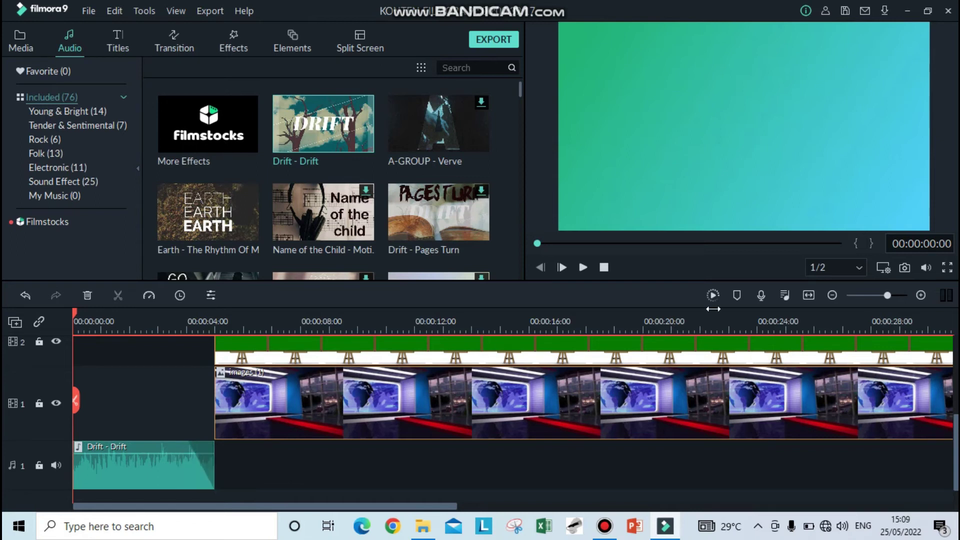
Step: Add a short fade-in to the start of the "Drift - Drift" music under the closing title and lower that clip's volume
{"action": "left_click", "coordinate": [823, 244]}
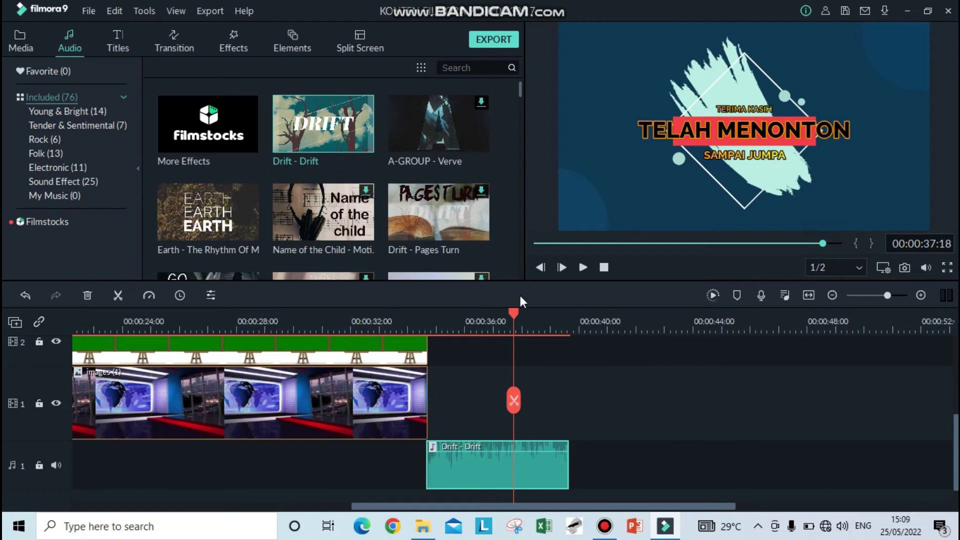
{"action": "left_click_drag", "start_coordinate": [514, 314], "coordinate": [428, 328]}
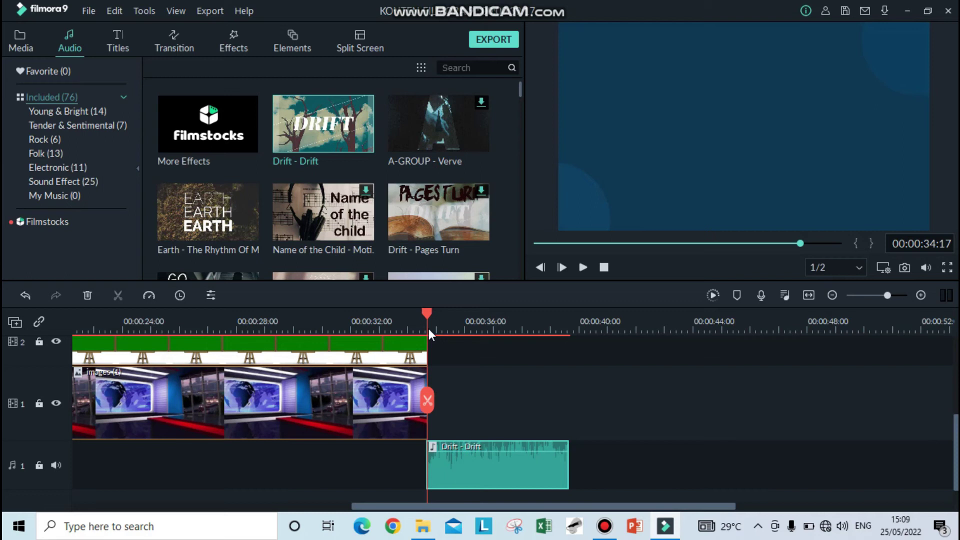
{"action": "mouse_move", "coordinate": [440, 446]}
{"action": "left_click_drag", "start_coordinate": [429, 444], "coordinate": [429, 444]}
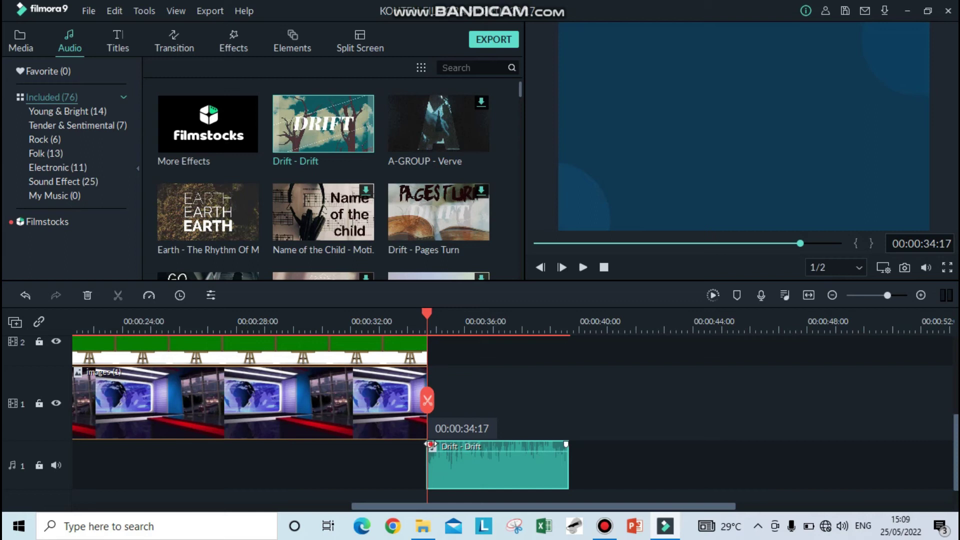
{"action": "left_click_drag", "start_coordinate": [430, 445], "coordinate": [487, 456]}
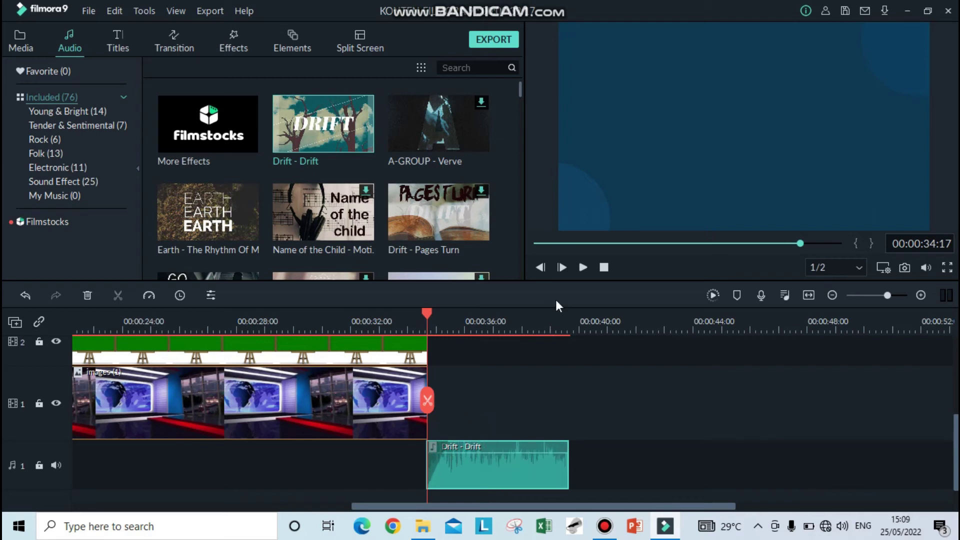
Step: Play the whole video from the beginning to review the titles, the presentation and the faded music
{"action": "left_click", "coordinate": [543, 244]}
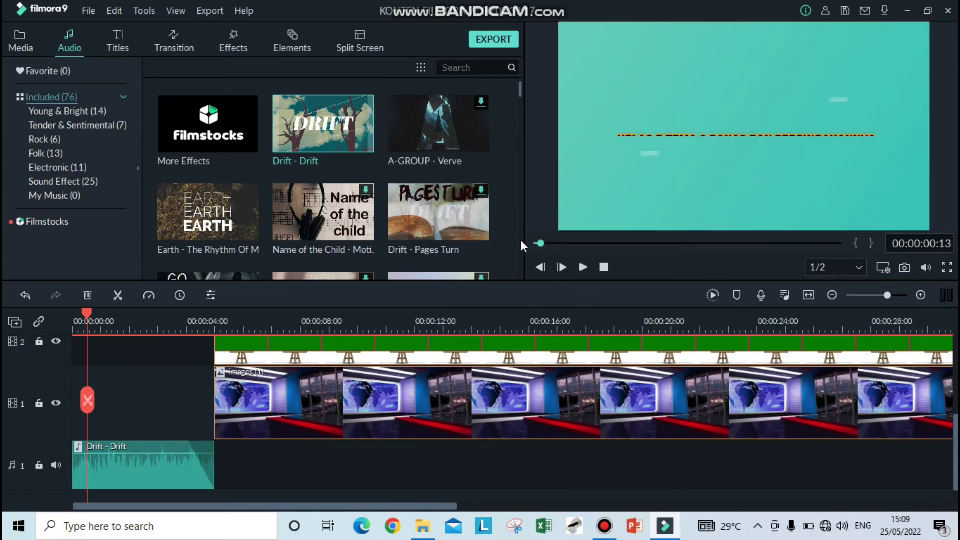
{"action": "left_click_drag", "start_coordinate": [83, 311], "coordinate": [76, 314]}
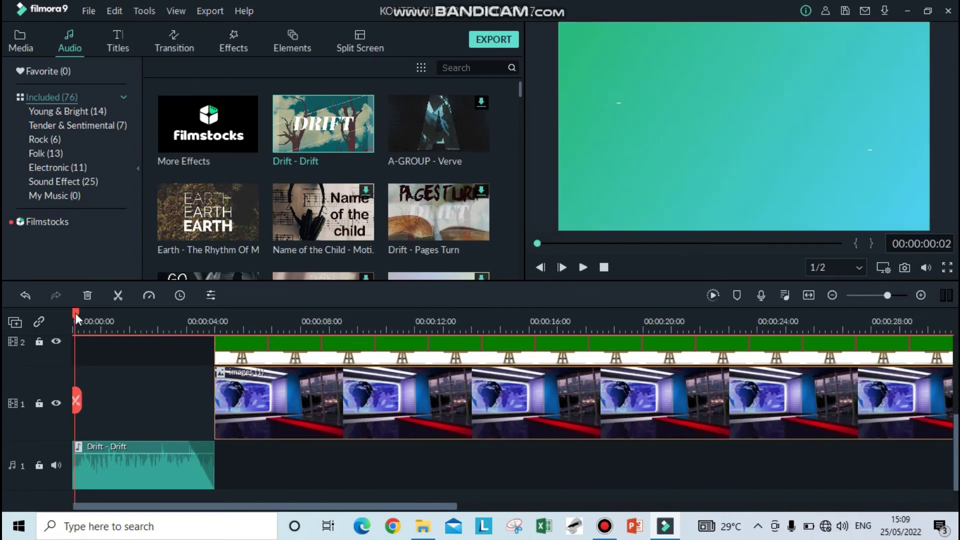
{"action": "left_click", "coordinate": [581, 268]}
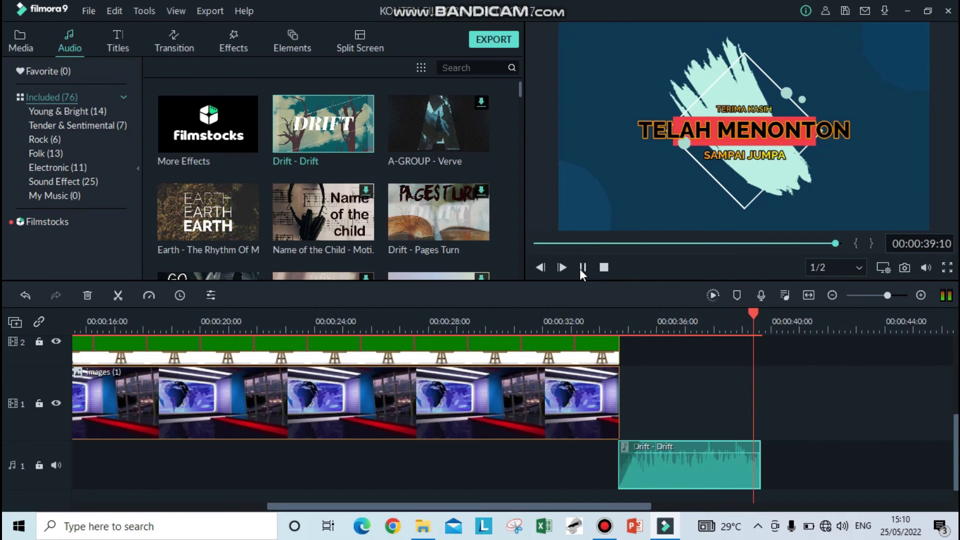
{"action": "left_click", "coordinate": [583, 267]}
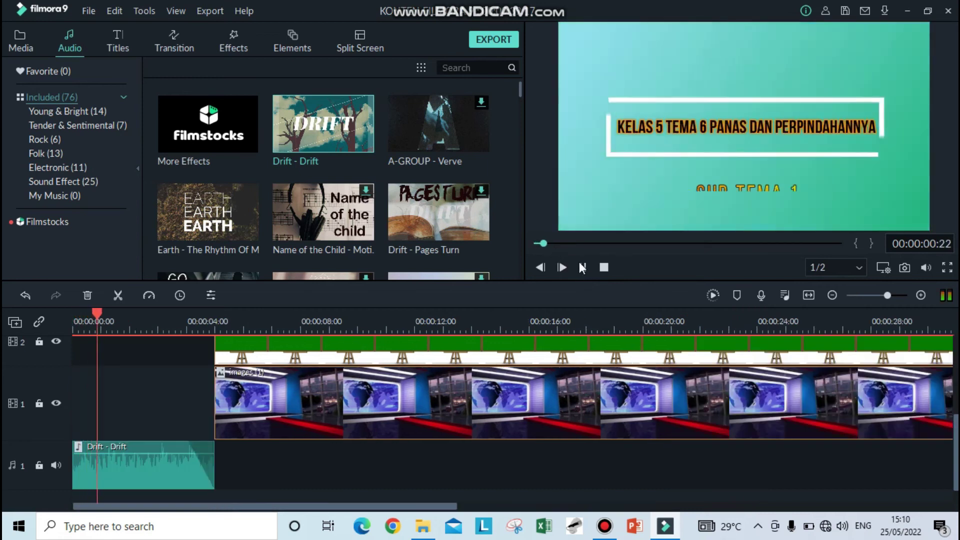
{"action": "left_click", "coordinate": [586, 268]}
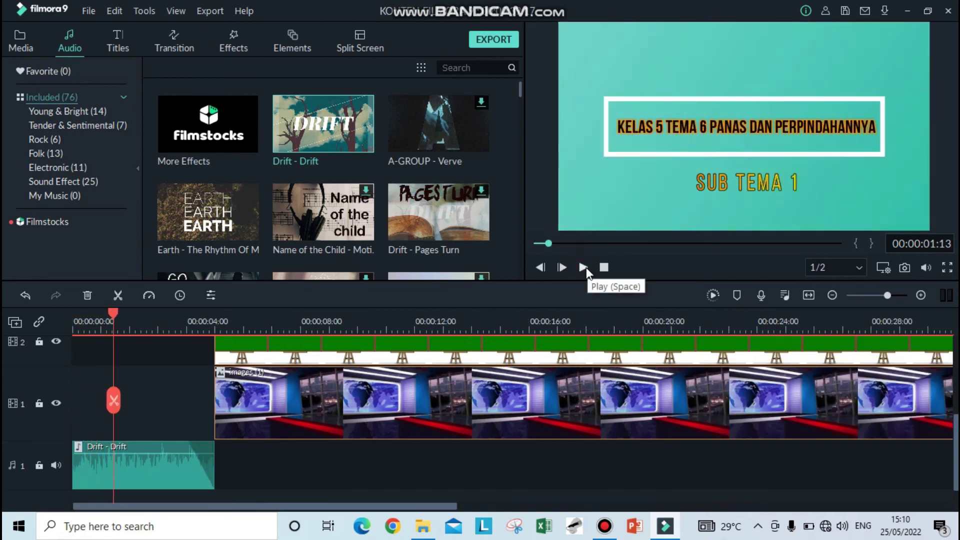